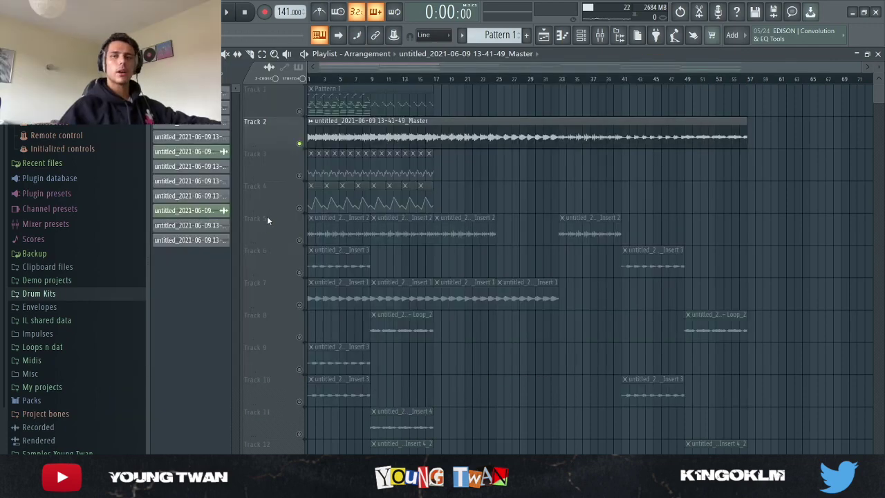
# Zoom the Playlist slightly and play the full layered arrangement from the start.
pyautogui.scroll(1, 264, 229)
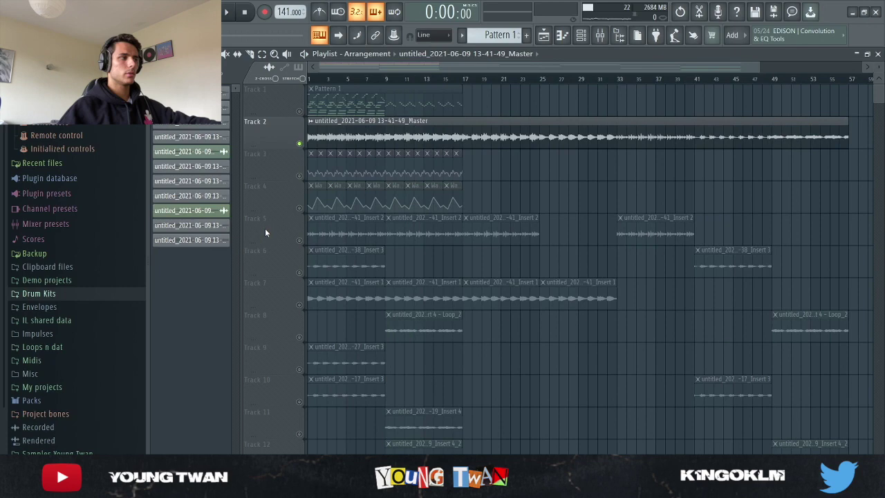
pyautogui.press('space')
pyautogui.press('F6')
pyautogui.press('F6')
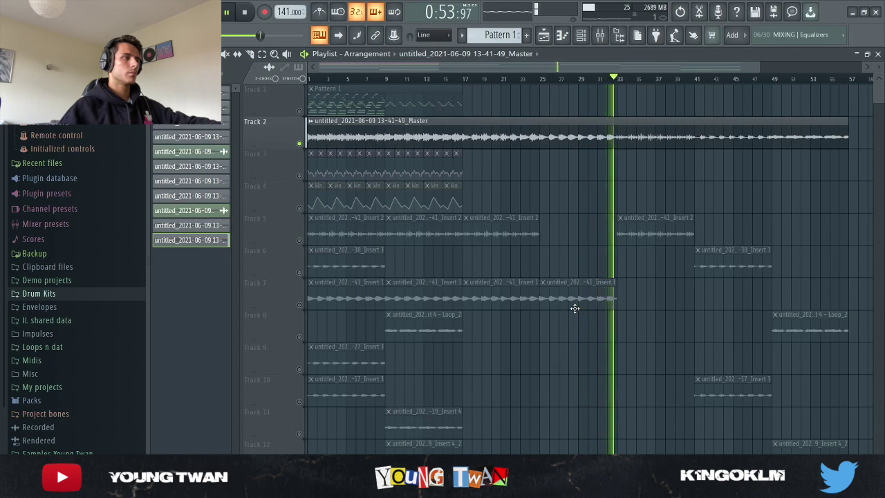
# Stop playback and inspect the Omnisphere clav's Claviset EP patch from the Channel rack.
pyautogui.press('space')
pyautogui.press('F6')
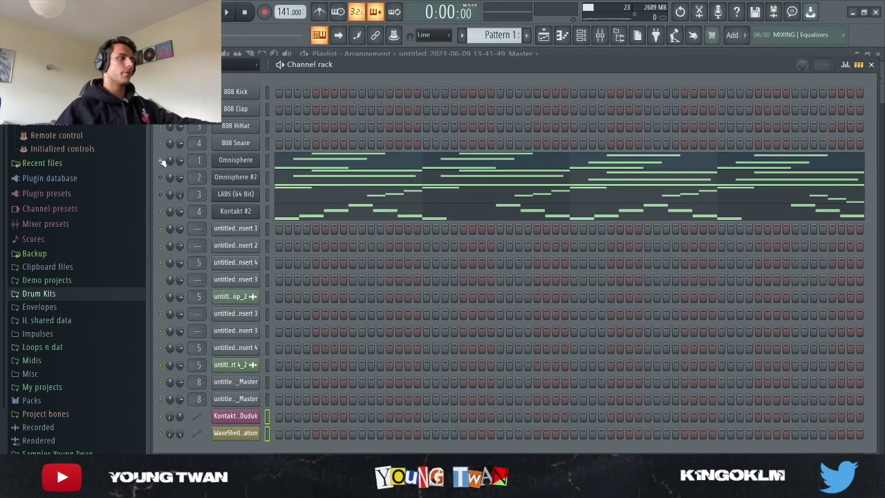
pyautogui.click(249, 161)
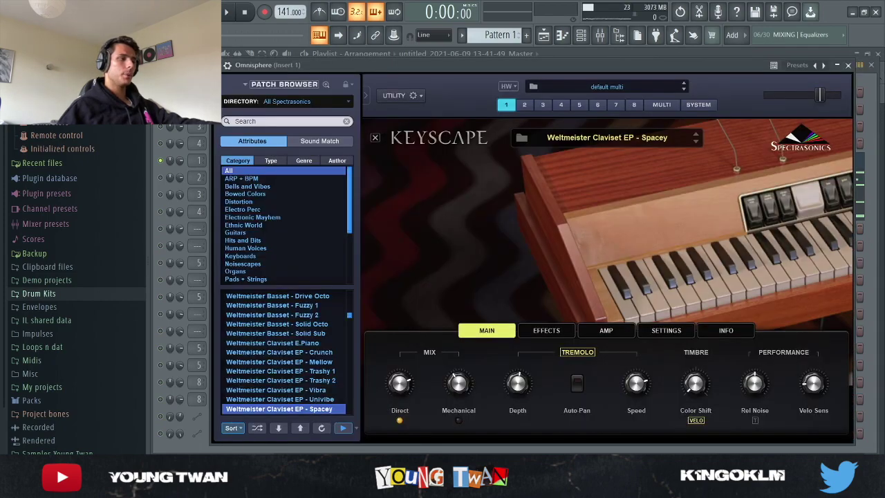
pyautogui.press('Escape')
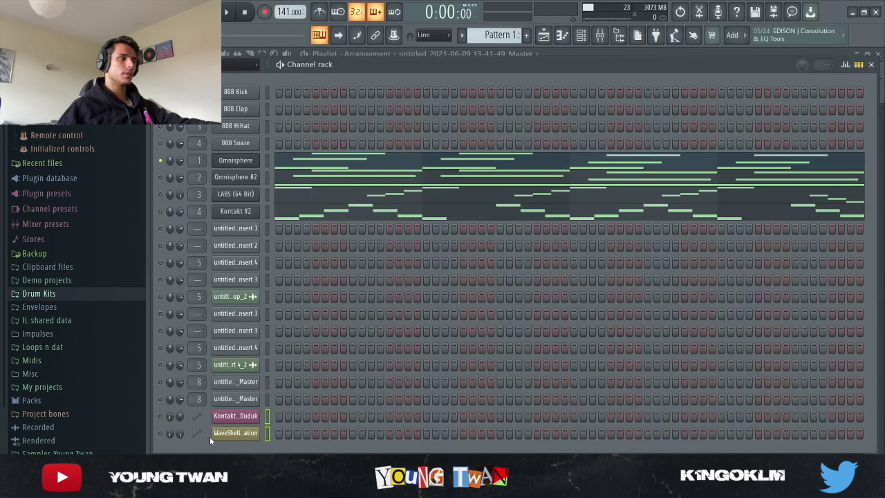
# Open the Omnisphere clav pattern in the piano roll and audition it.
pyautogui.click(352, 165)
pyautogui.scroll(3, 159, 232)
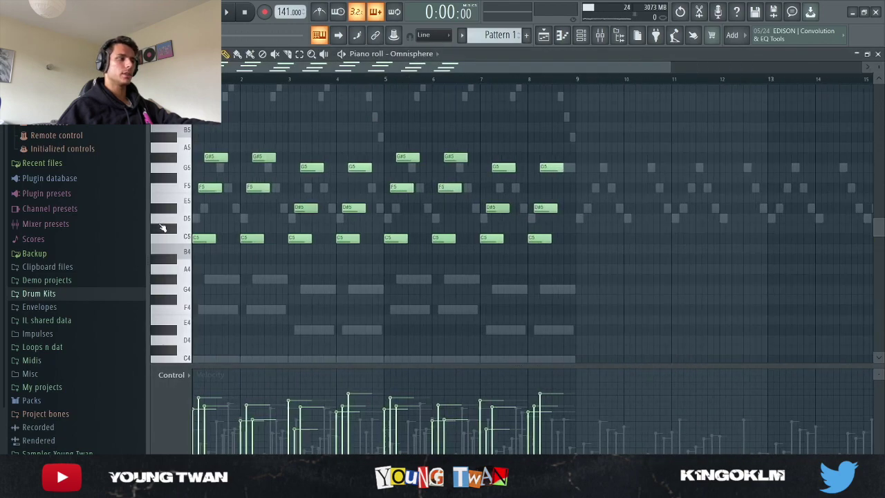
pyautogui.press('space')
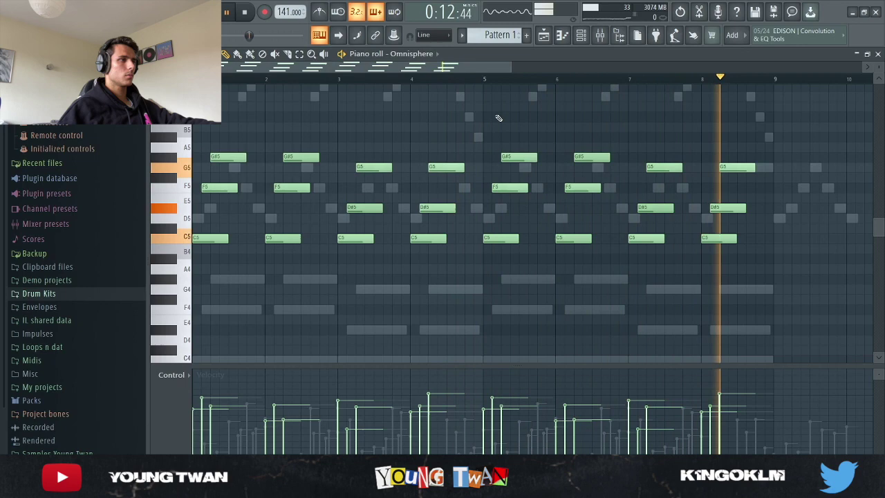
pyautogui.press('space')
# Inspect Insert 1's Fruity parametric EQ 2 and SketchCassette II plugins in the Mixer.
pyautogui.press('F9')
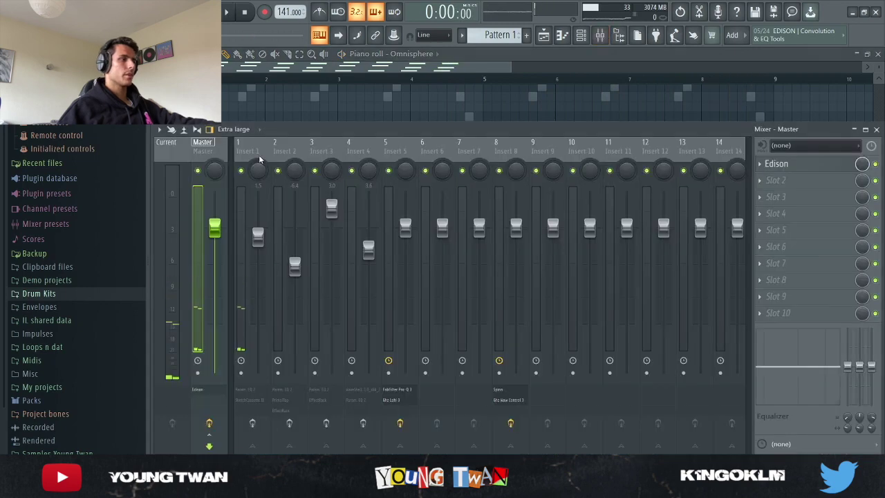
pyautogui.click(260, 160)
pyautogui.click(802, 163)
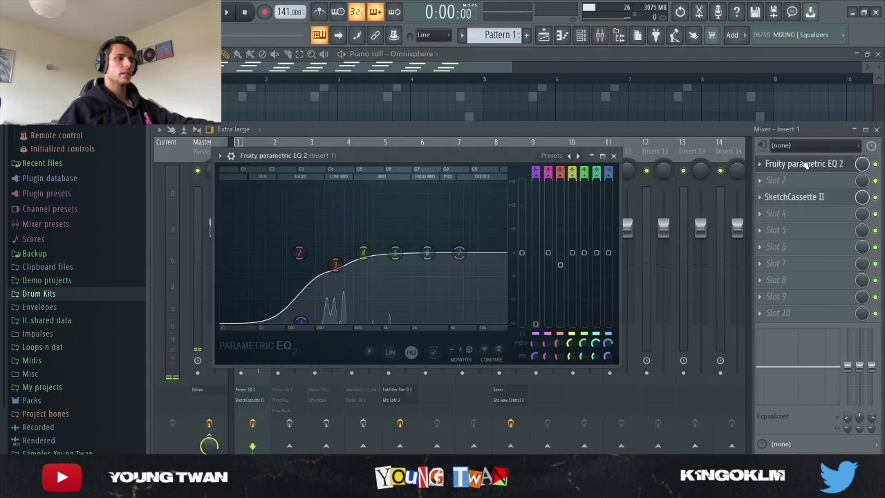
pyautogui.click(804, 166)
pyautogui.click(794, 197)
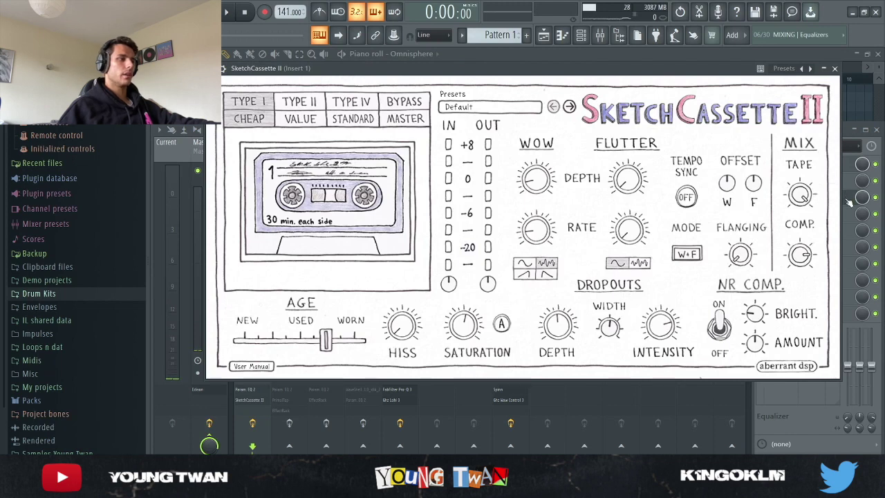
pyautogui.click(849, 201)
# Play the clav pattern while watching Insert 1 levels, then stop and return to the Channel rack.
pyautogui.press('F9')
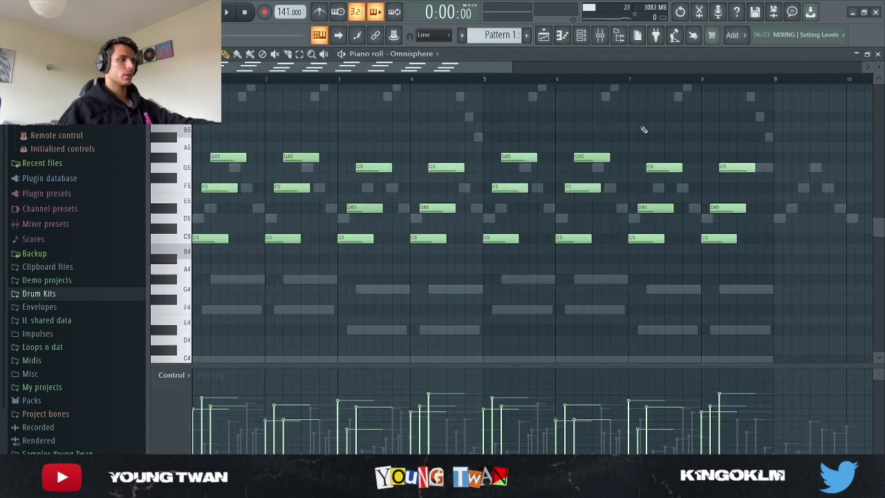
pyautogui.click(600, 38)
pyautogui.press('space')
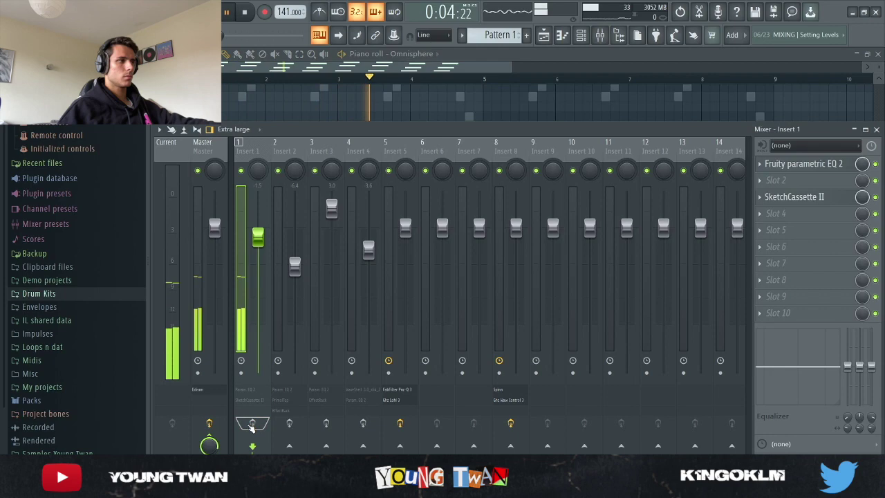
pyautogui.click(599, 35)
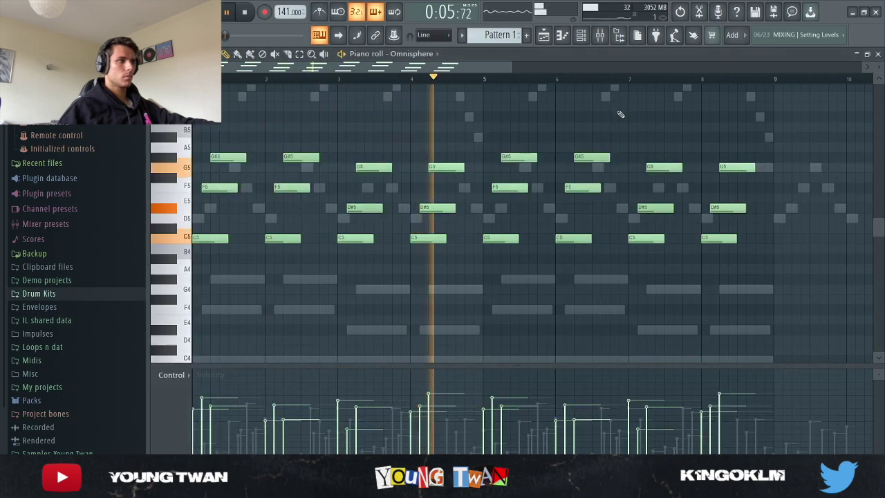
pyautogui.press('space')
pyautogui.click(581, 36)
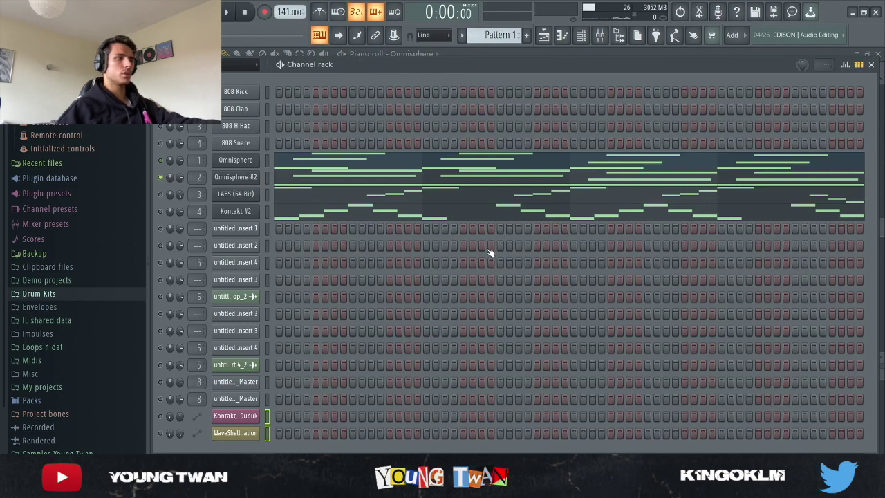
# Check the Omnisphere #2 Analog Echo Droplets patch and open its pattern in the piano roll.
pyautogui.click(235, 177)
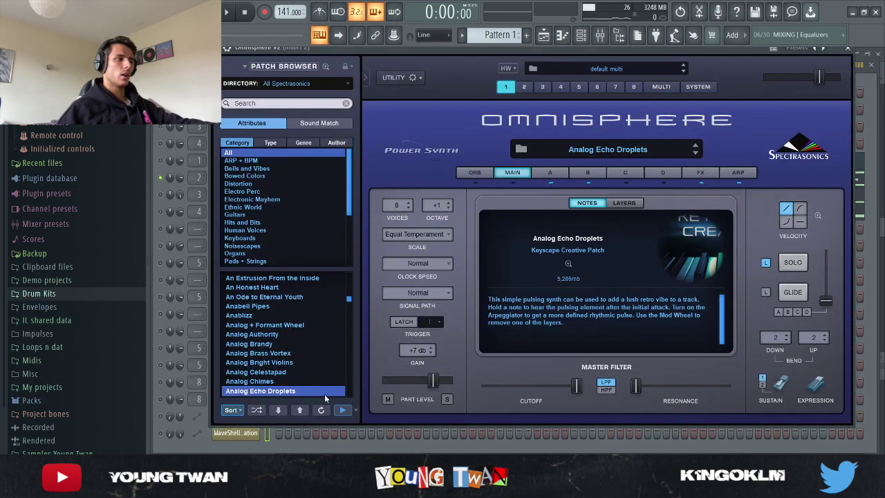
pyautogui.press('Escape')
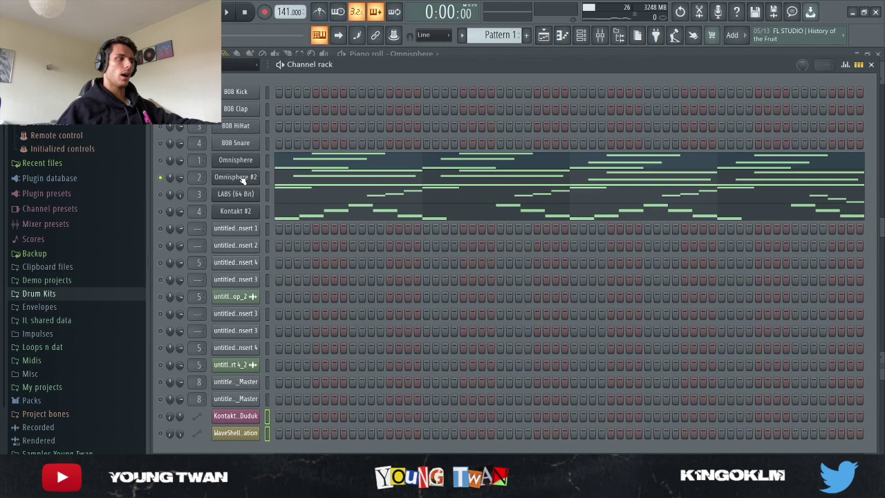
pyautogui.click(318, 185)
pyautogui.scroll(-3, 478, 227)
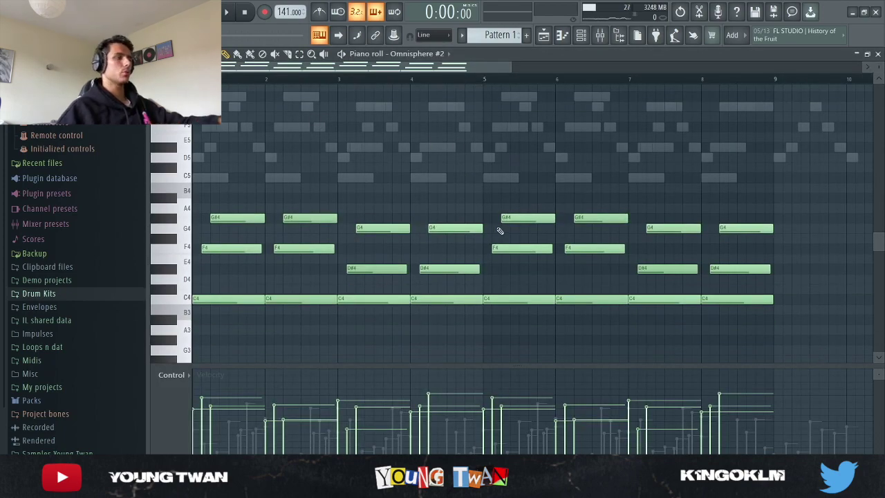
pyautogui.scroll(3, 159, 235)
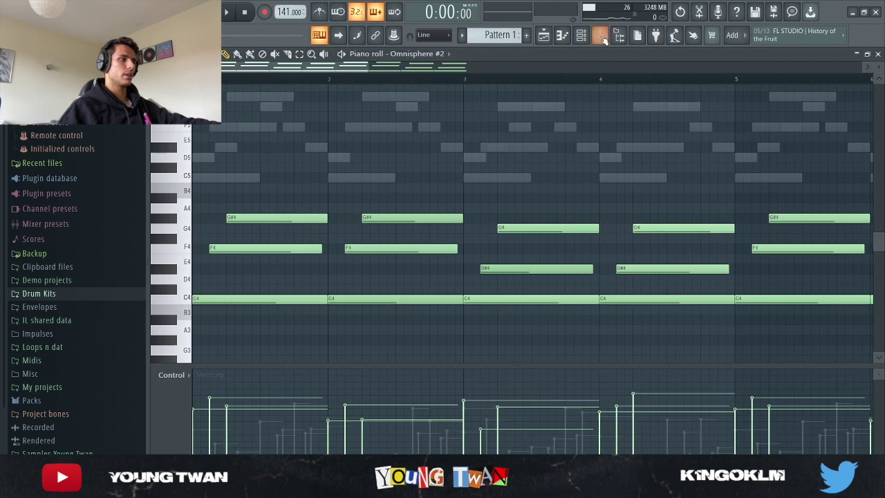
# Play the Omnisphere #2 echo pulse pattern, then stop and show the Mixer.
pyautogui.press('space')
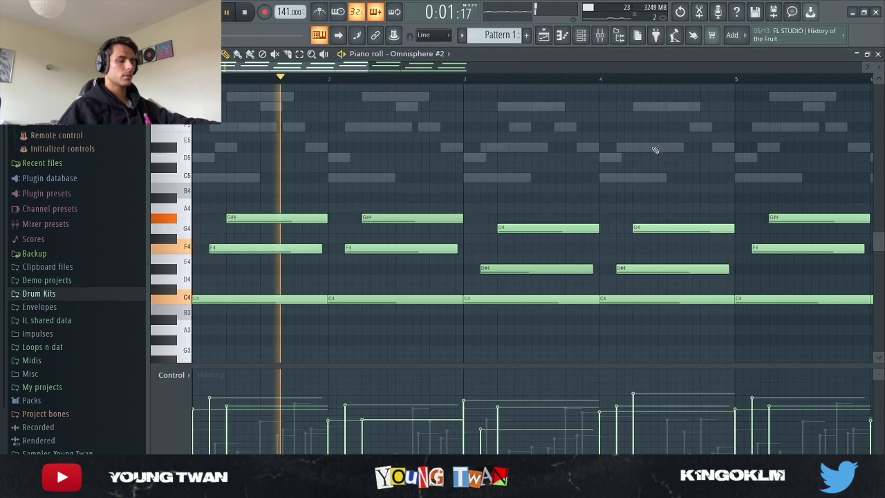
pyautogui.scroll(-1, 657, 149)
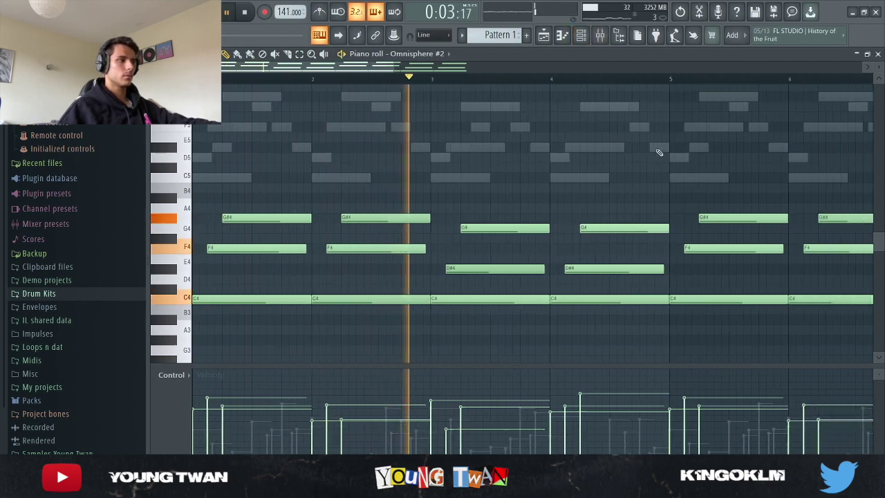
pyautogui.scroll(-1, 666, 148)
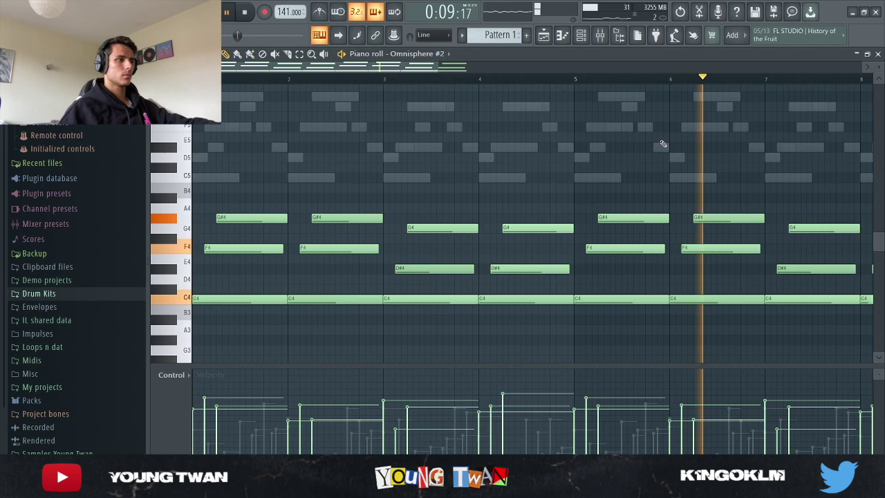
pyautogui.scroll(-1, 610, 153)
pyautogui.press('space')
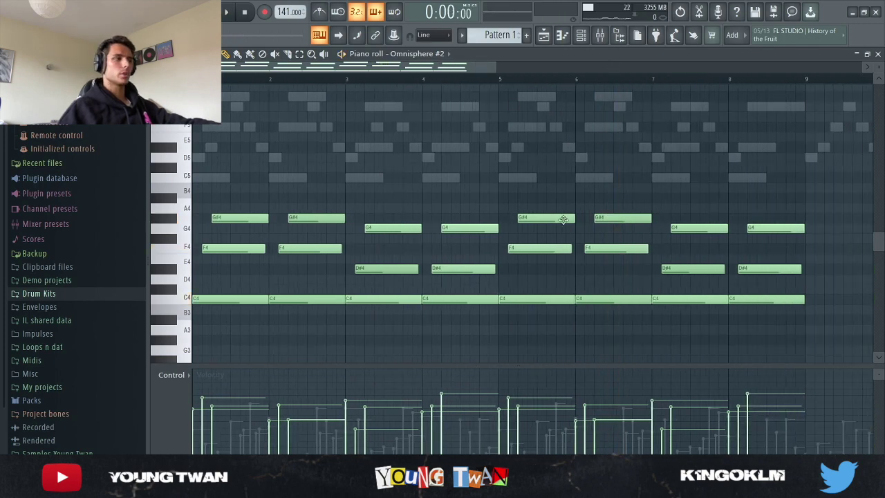
pyautogui.click(601, 37)
# Inspect Insert 2's Fruity parametric EQ 2, PrimalTap and EffectRack plugins.
pyautogui.click(305, 166)
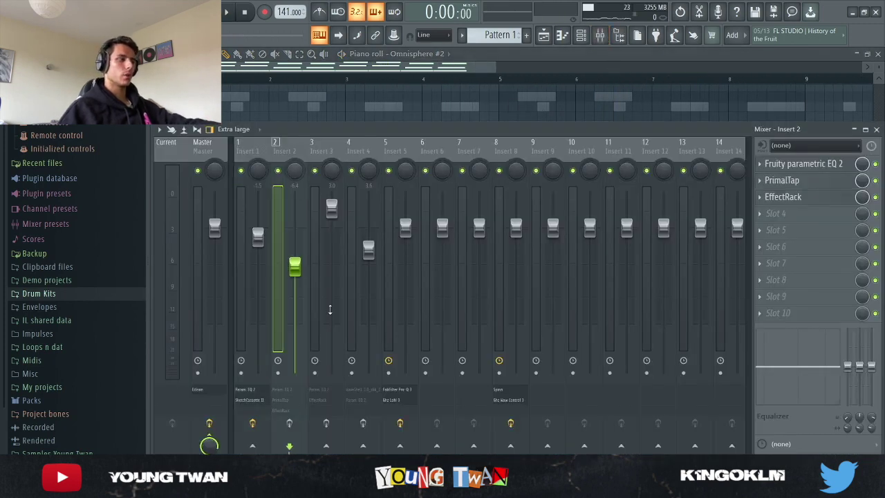
pyautogui.click(806, 165)
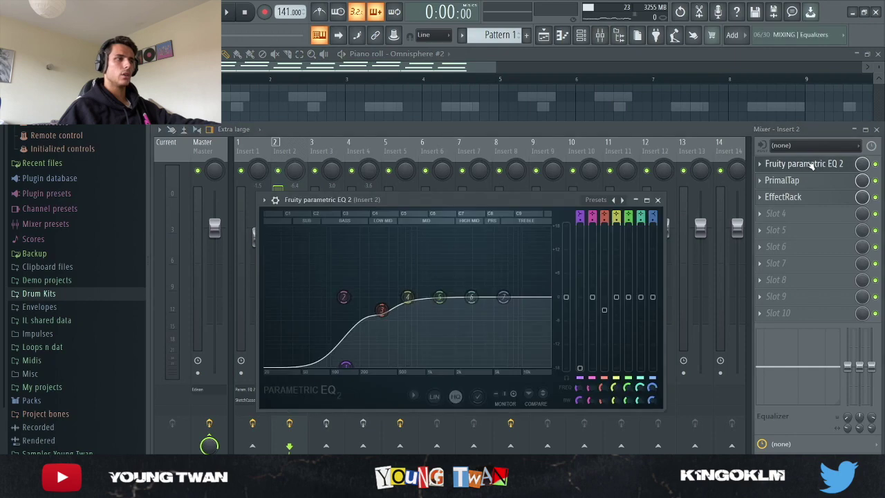
pyautogui.click(808, 166)
pyautogui.click(806, 181)
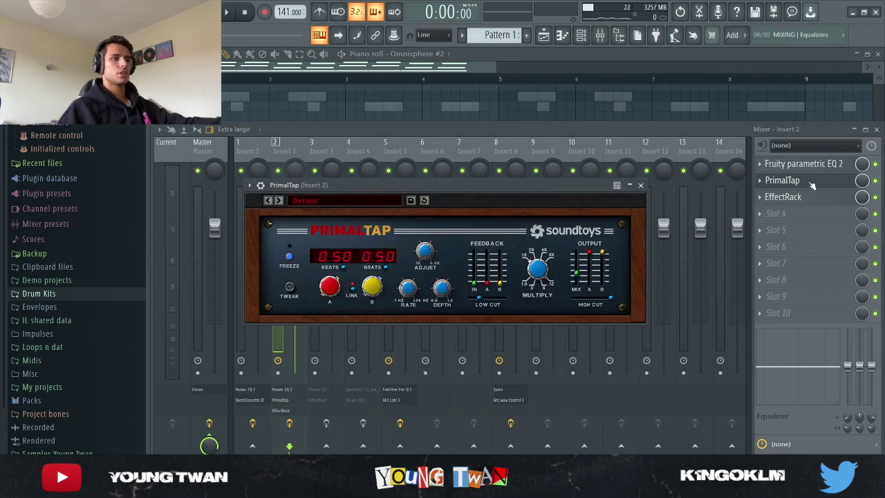
pyautogui.click(812, 185)
pyautogui.click(805, 197)
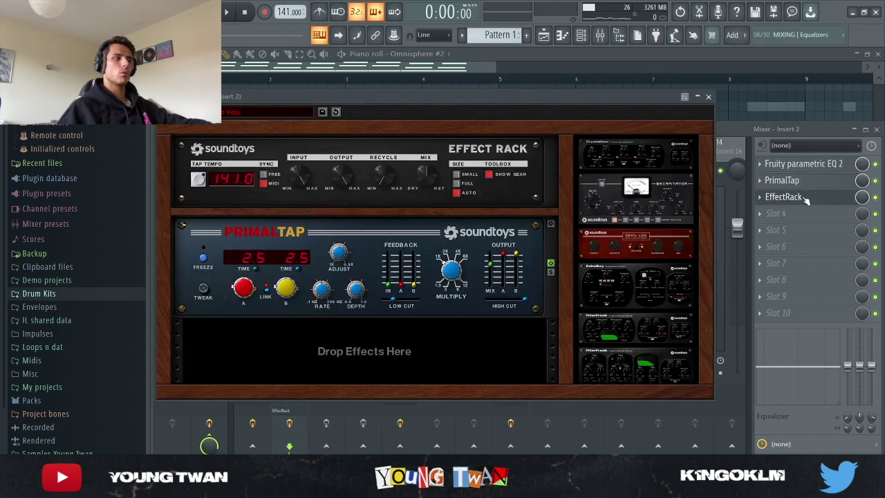
pyautogui.click(805, 198)
# Bring the Omnisphere #2 piano roll forward and listen to its melody playing.
pyautogui.click(511, 119)
pyautogui.scroll(-2, 546, 178)
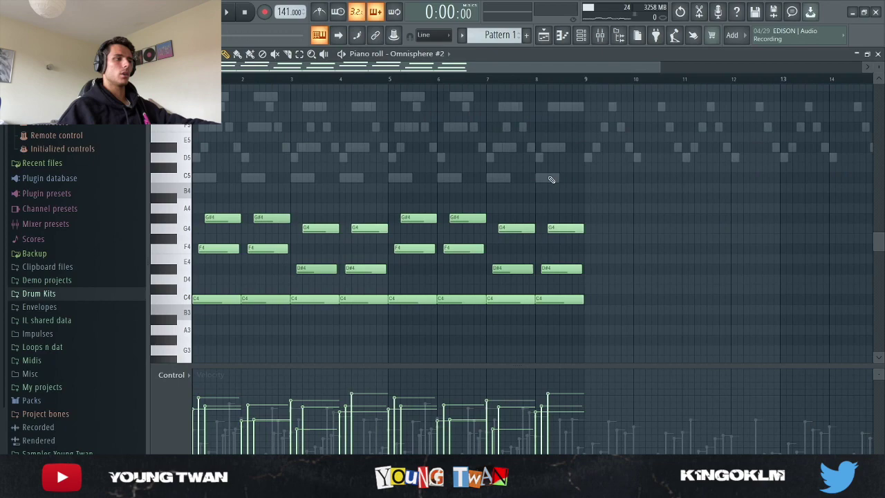
pyautogui.scroll(2, 176, 232)
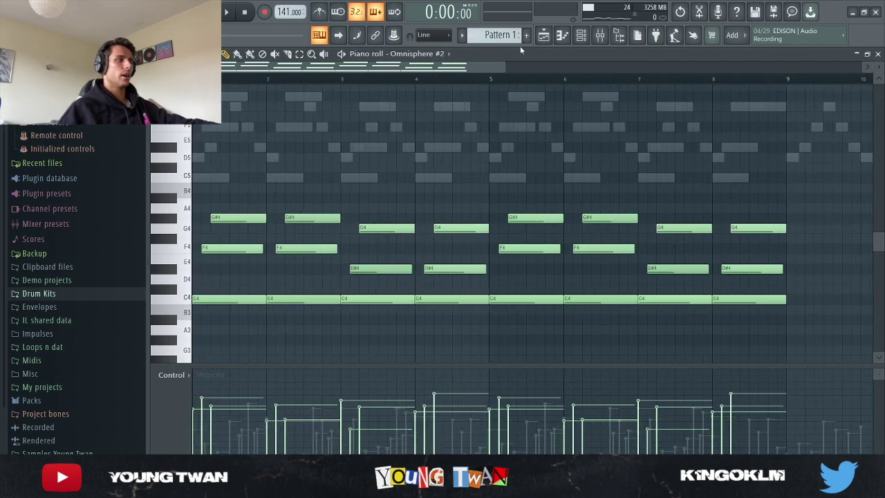
pyautogui.click(600, 35)
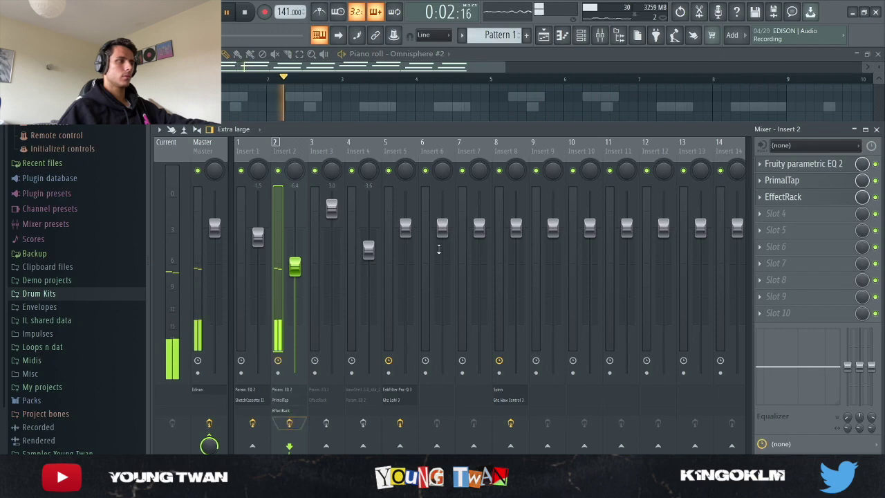
pyautogui.click(609, 112)
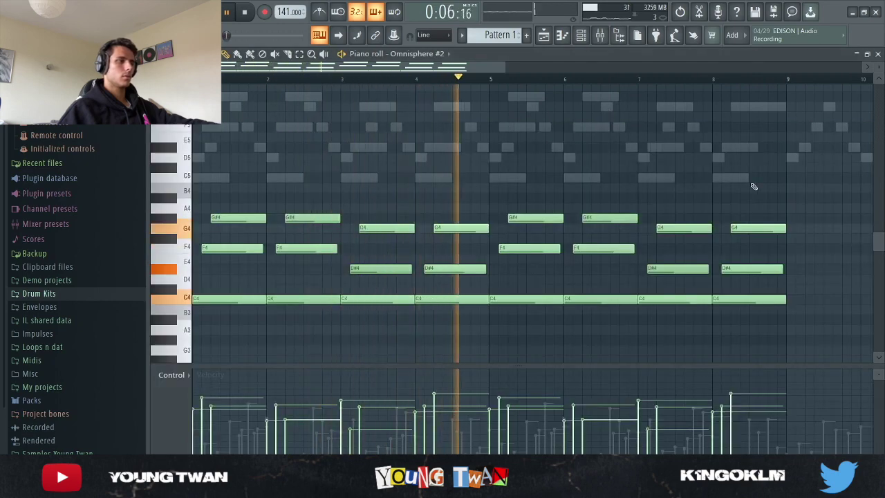
# Stop playback and open the LABS mandolin instrument from the Channel rack.
pyautogui.press('space')
pyautogui.click(583, 35)
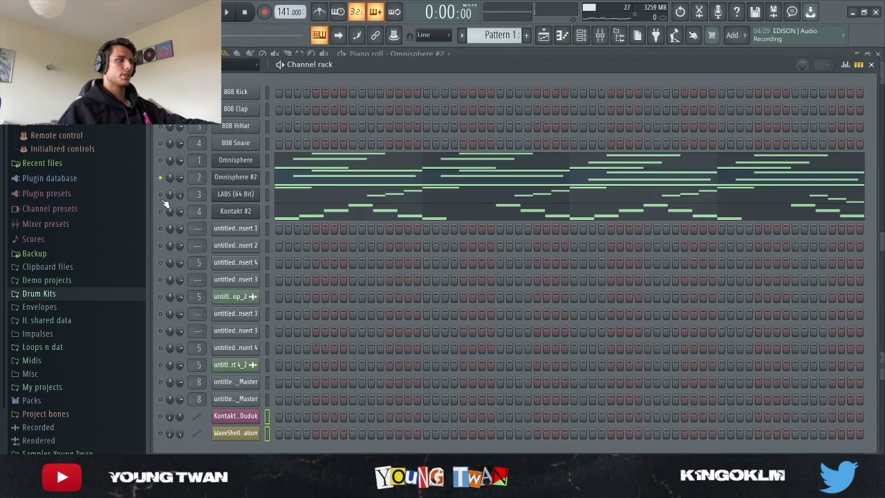
pyautogui.click(242, 196)
pyautogui.moveTo(387, 64); pyautogui.dragTo(373, 54)
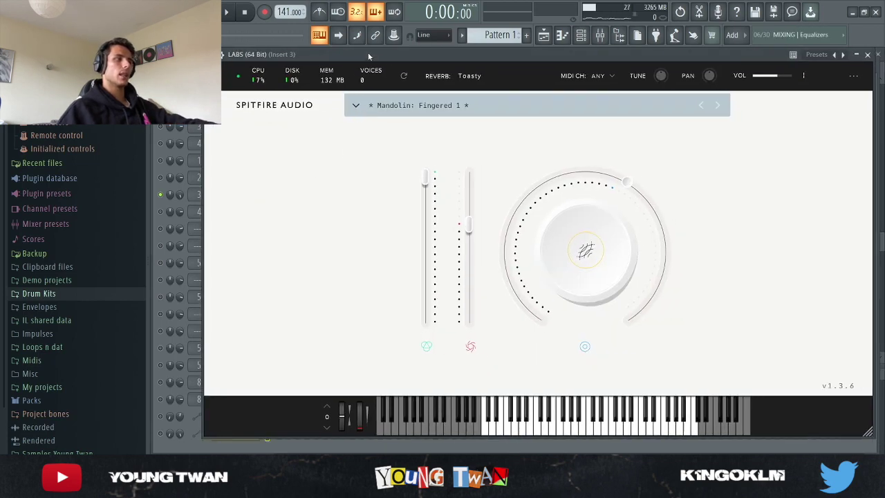
# Open the LABS channel's piano roll and play the mandolin melody.
pyautogui.press('F7')
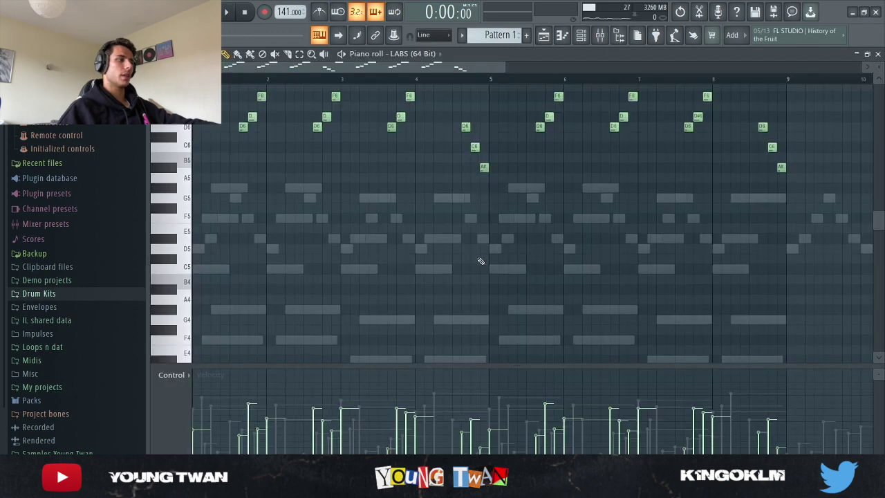
pyautogui.scroll(2, 213, 212)
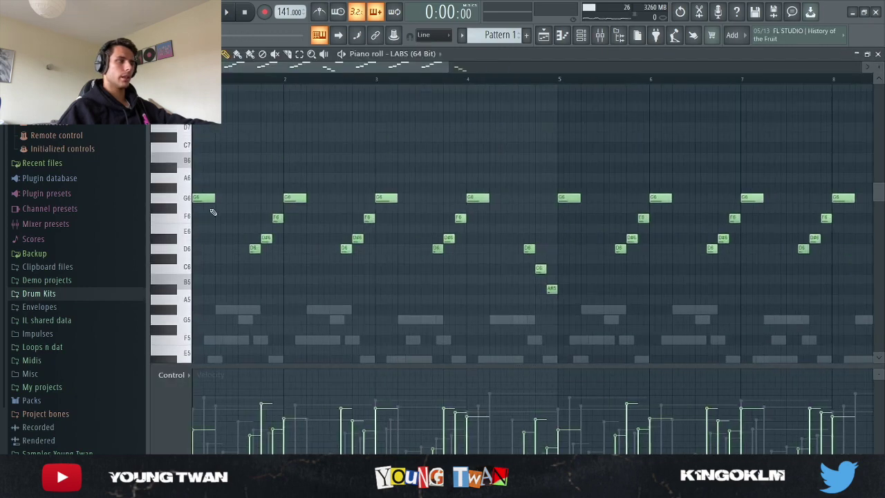
pyautogui.scroll(-2, 207, 214)
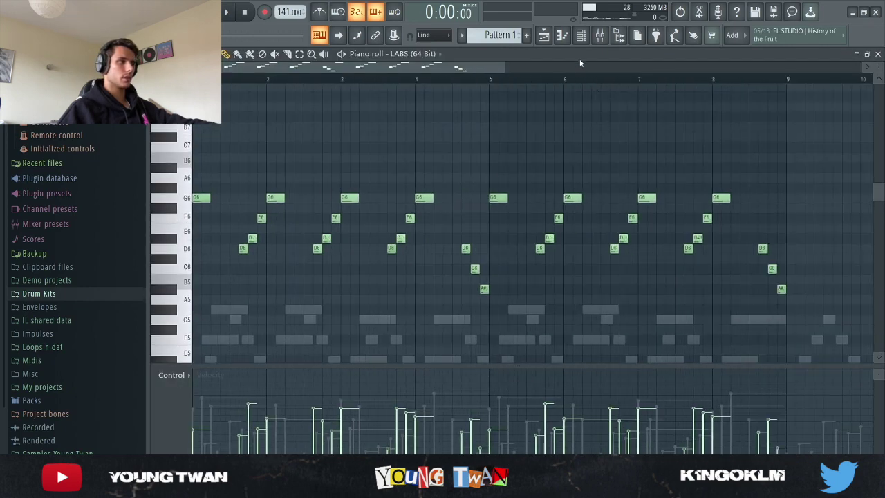
pyautogui.press('space')
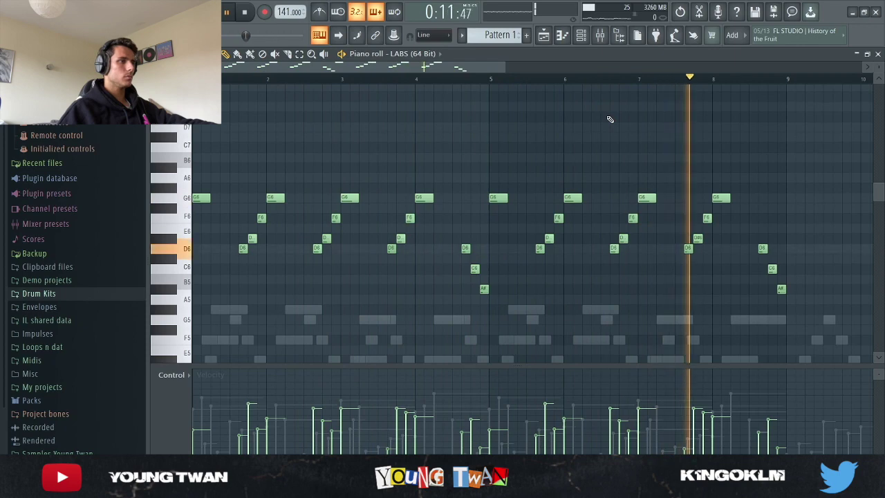
# Stop playback and inspect the Fruity parametric EQ 2 on Mixer Insert 3.
pyautogui.press('space')
pyautogui.click(600, 41)
pyautogui.click(346, 158)
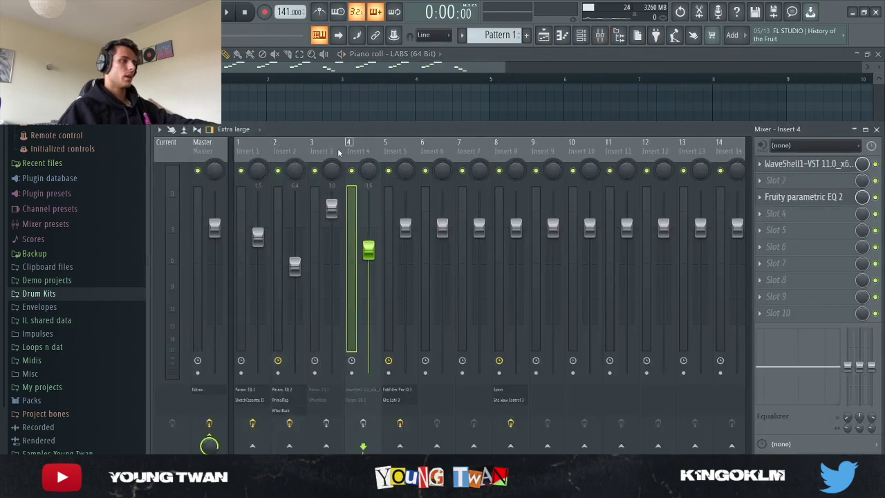
pyautogui.click(334, 150)
pyautogui.click(810, 165)
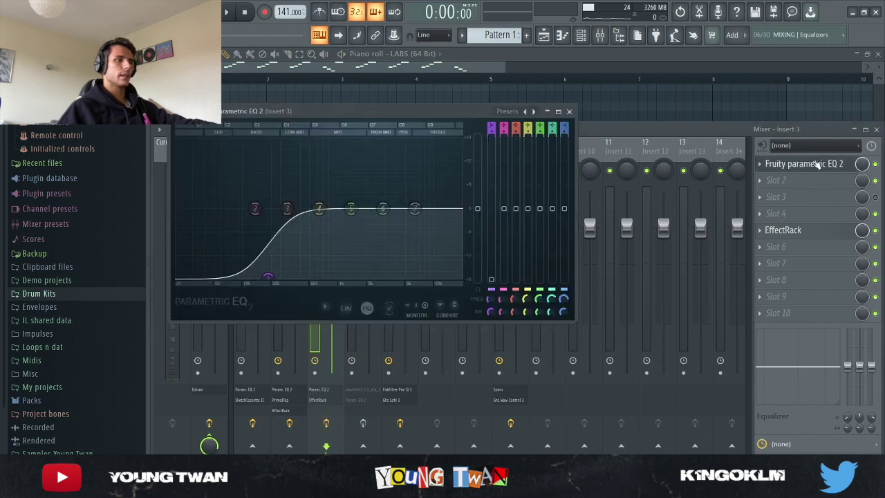
pyautogui.click(816, 165)
# Review the Soundtoys EffectRack chain on Insert 3.
pyautogui.click(788, 231)
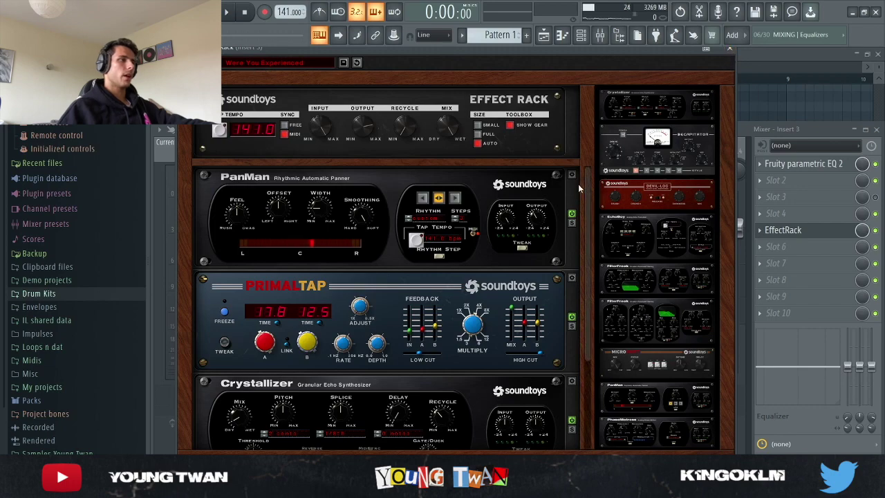
pyautogui.moveTo(584, 186); pyautogui.dragTo(566, 316)
pyautogui.scroll(2, 584, 220)
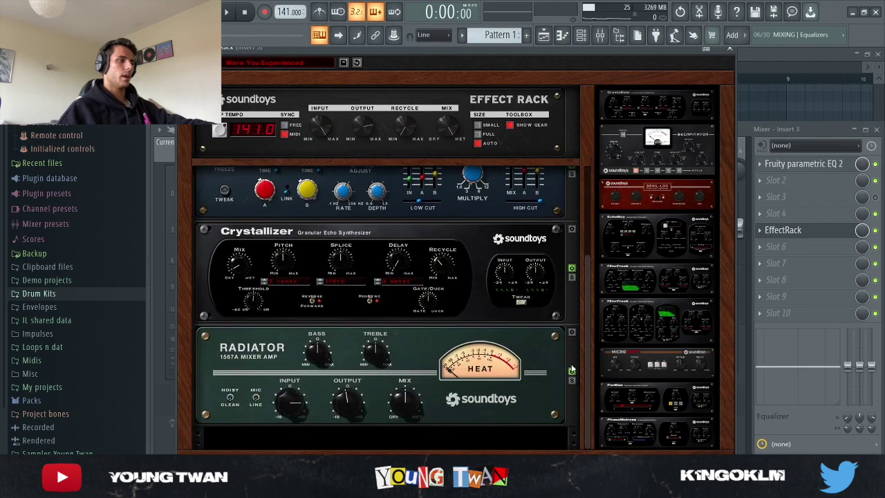
pyautogui.moveTo(573, 380); pyautogui.dragTo(588, 314)
pyautogui.click(730, 48)
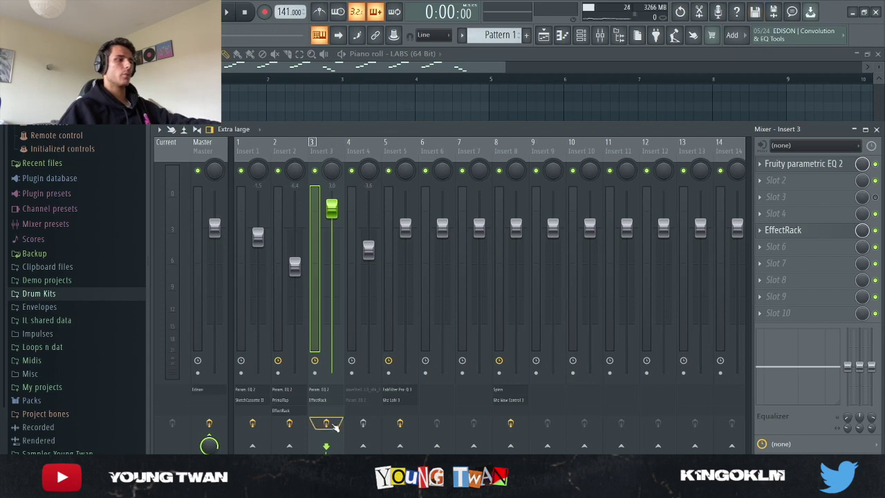
# Play the mandolin while toggling Insert 3's effects bypass to compare, then stop and close the Mixer.
pyautogui.press('space')
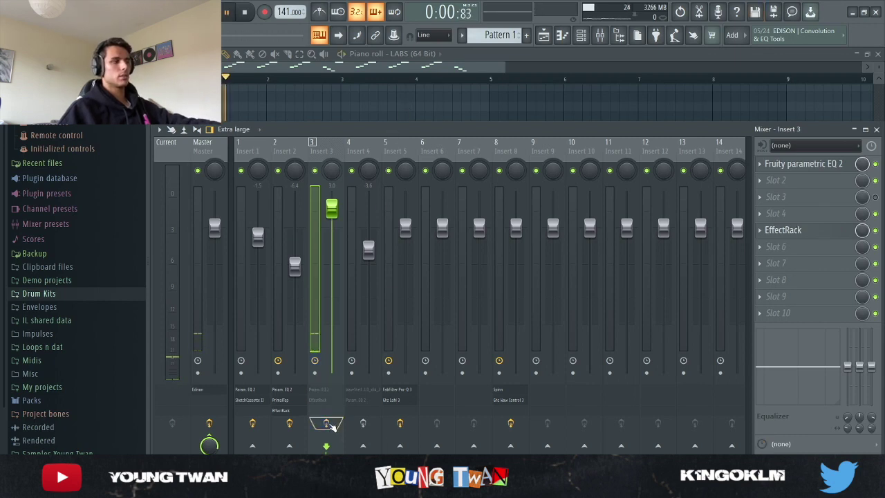
pyautogui.click(326, 423)
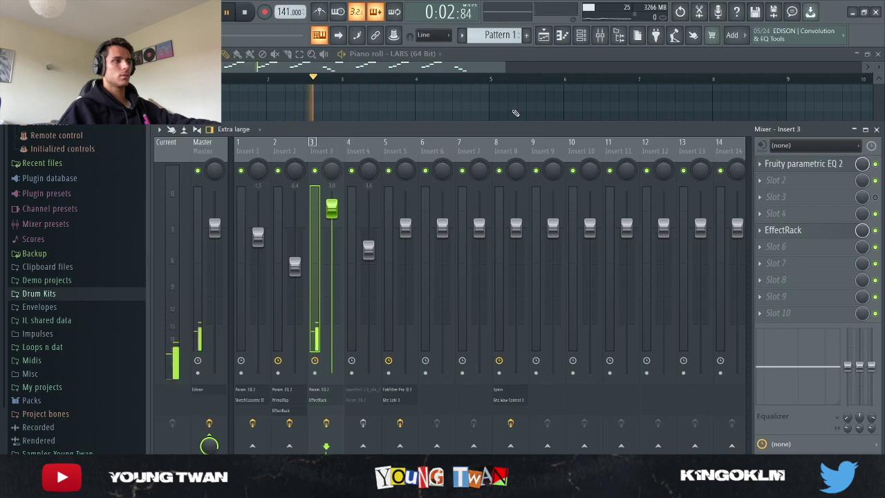
pyautogui.click(327, 423)
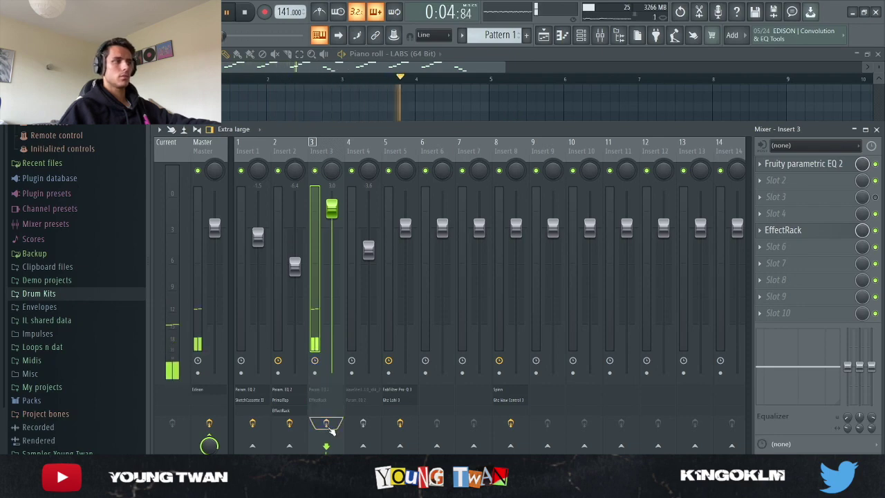
pyautogui.click(326, 423)
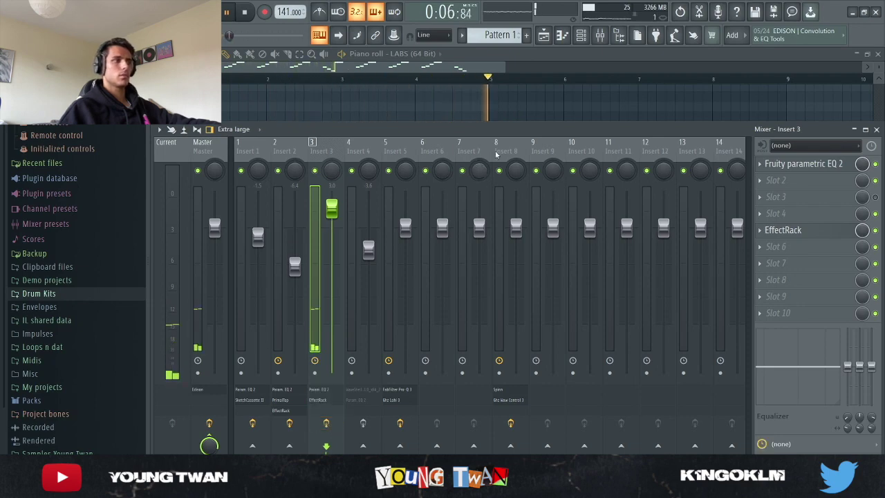
pyautogui.press('F9')
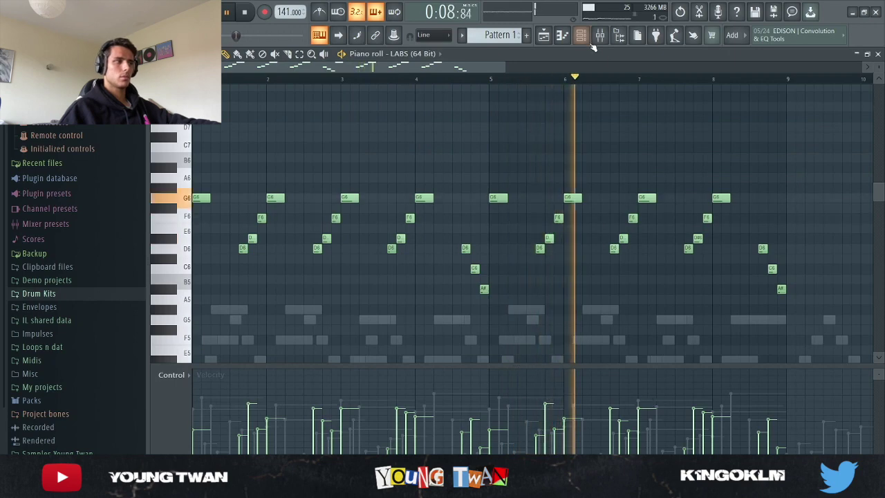
pyautogui.press('space')
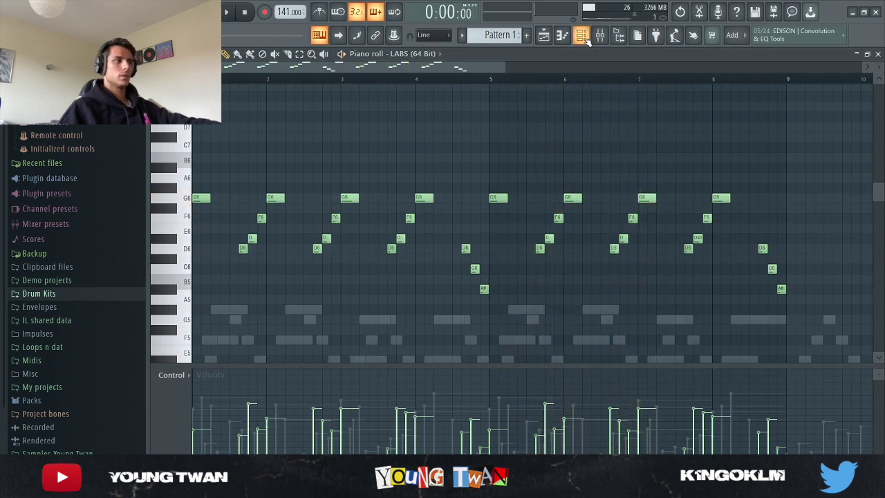
pyautogui.click(584, 38)
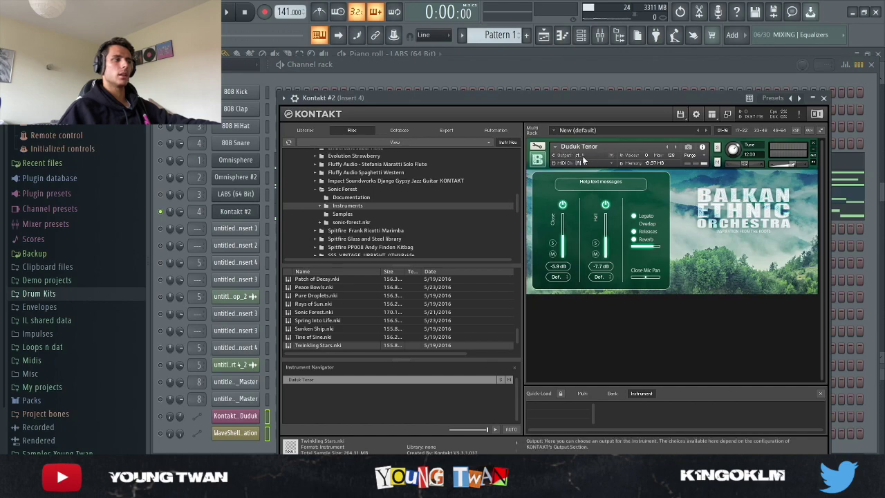
# Close the Kontakt duduk window and play the Kontakt #2 melody in its piano roll.
pyautogui.click(244, 211)
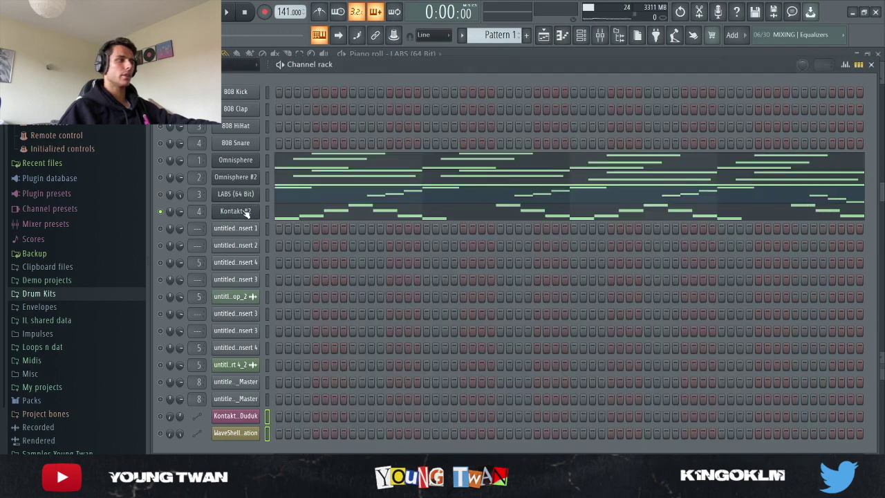
pyautogui.click(341, 213)
pyautogui.scroll(-5, 392, 222)
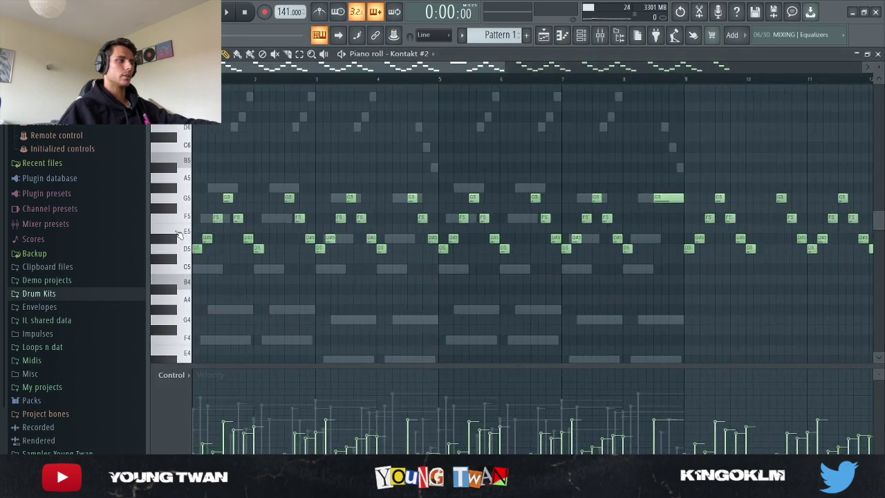
pyautogui.scroll(2, 179, 235)
pyautogui.press('space')
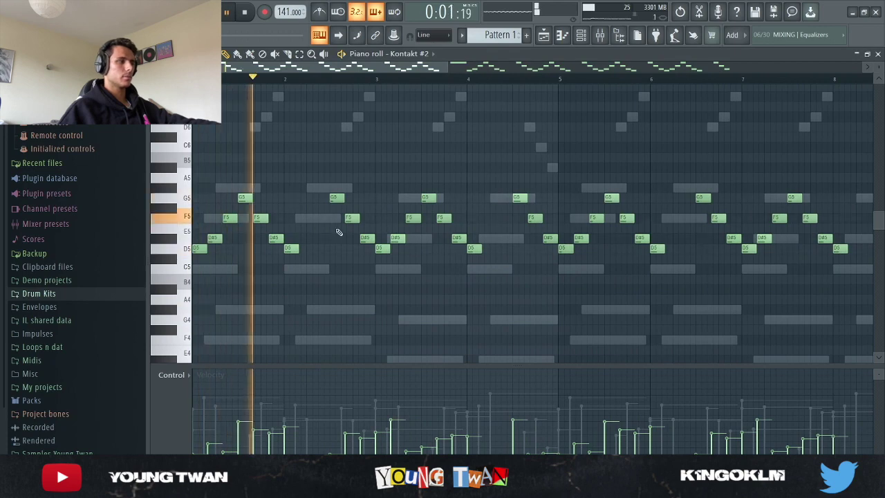
pyautogui.scroll(-1, 484, 257)
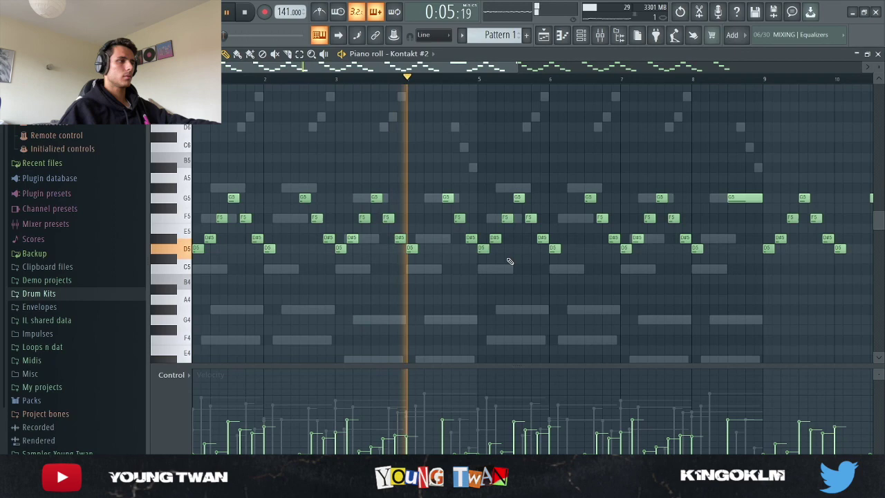
pyautogui.scroll(-1, 515, 258)
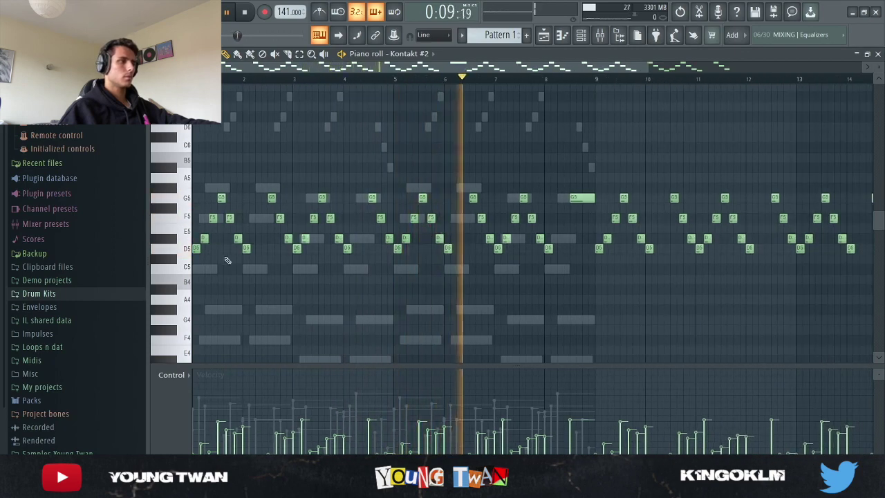
pyautogui.scroll(1, 443, 208)
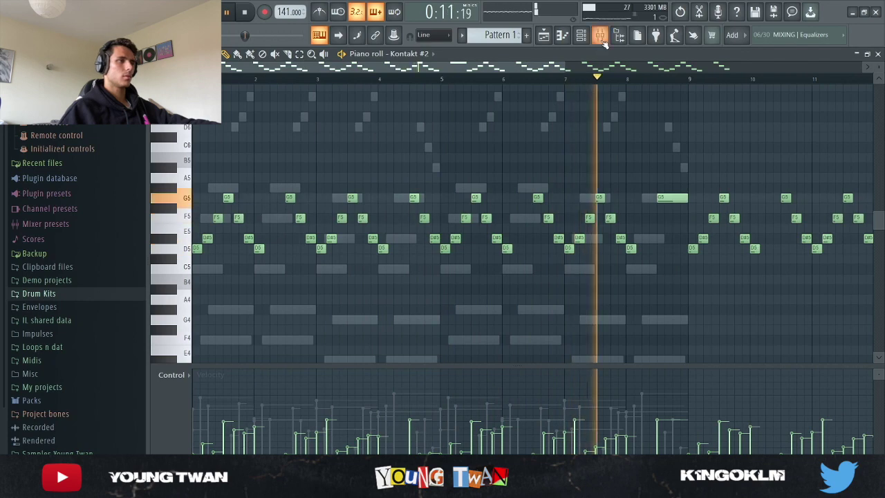
pyautogui.press('space')
# Inspect Insert 4's WaveShell S1 Imager and Fruity parametric EQ 2, then bring back the duduk piano roll.
pyautogui.click(601, 35)
pyautogui.click(823, 166)
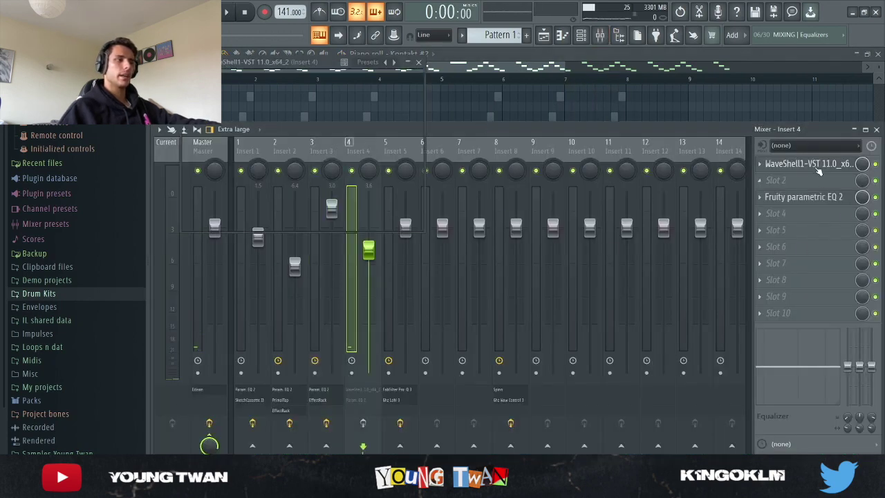
pyautogui.click(825, 168)
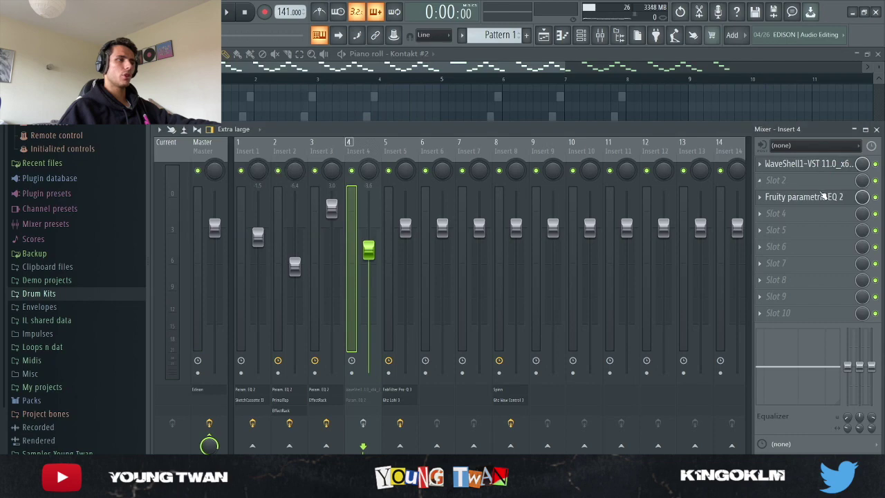
pyautogui.click(823, 198)
pyautogui.click(823, 199)
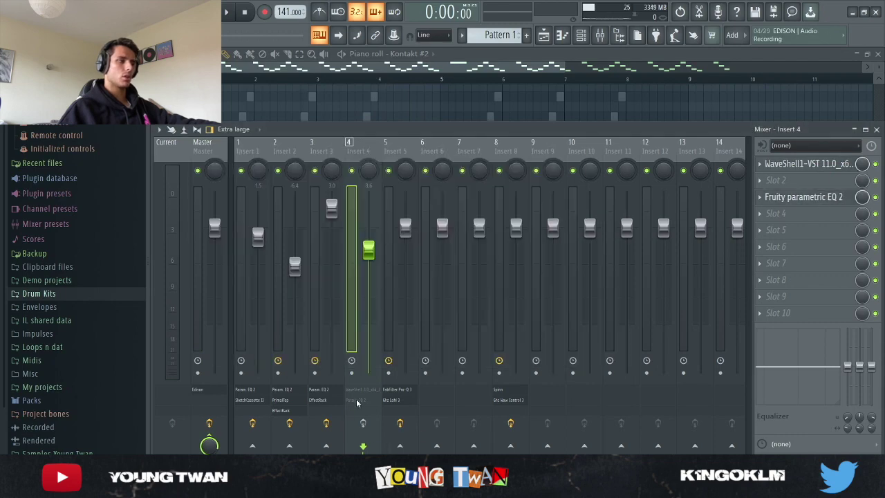
pyautogui.click(516, 106)
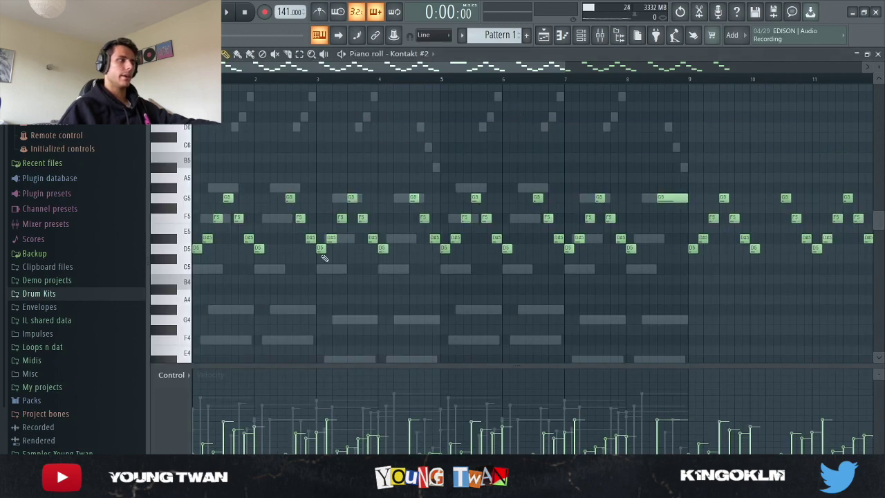
pyautogui.scroll(-2, 235, 241)
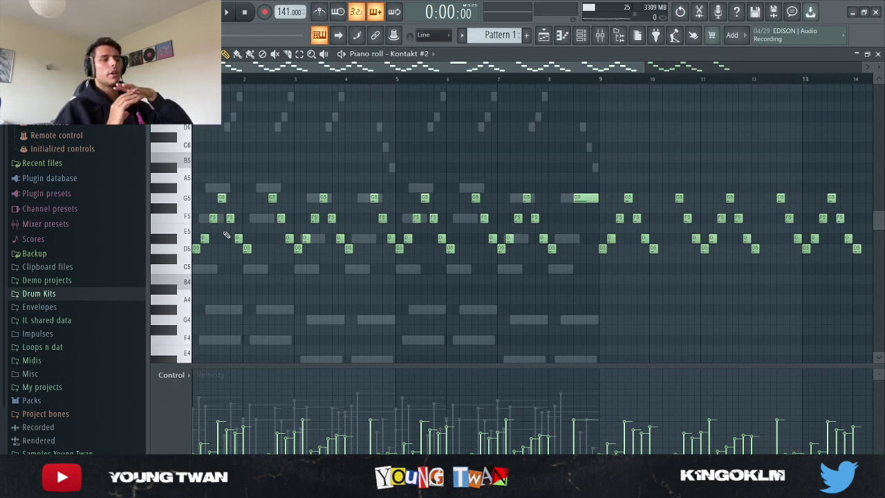
# Reopen and close the Kontakt #2 duduk instrument from the Channel rack.
pyautogui.click(582, 36)
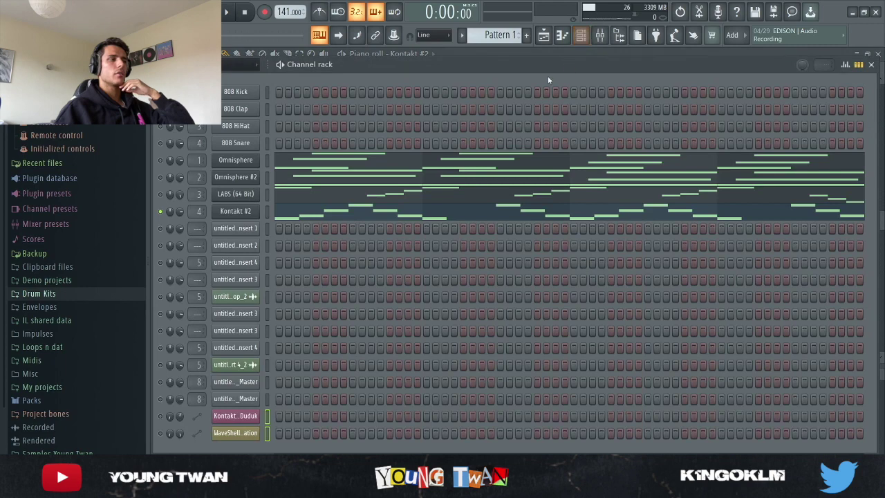
pyautogui.click(240, 215)
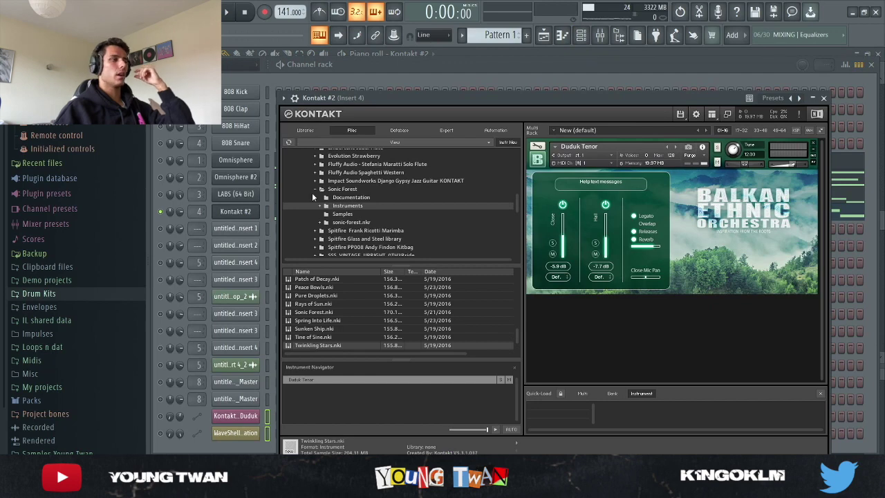
pyautogui.click(239, 215)
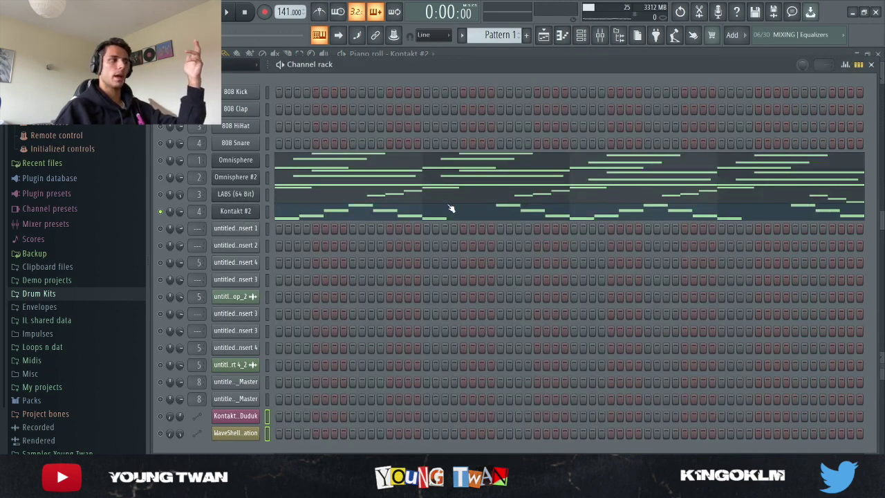
# View the effects on Inserts 2 and 3, checking Insert 3's EffectRack, then show the Playlist.
pyautogui.click(605, 38)
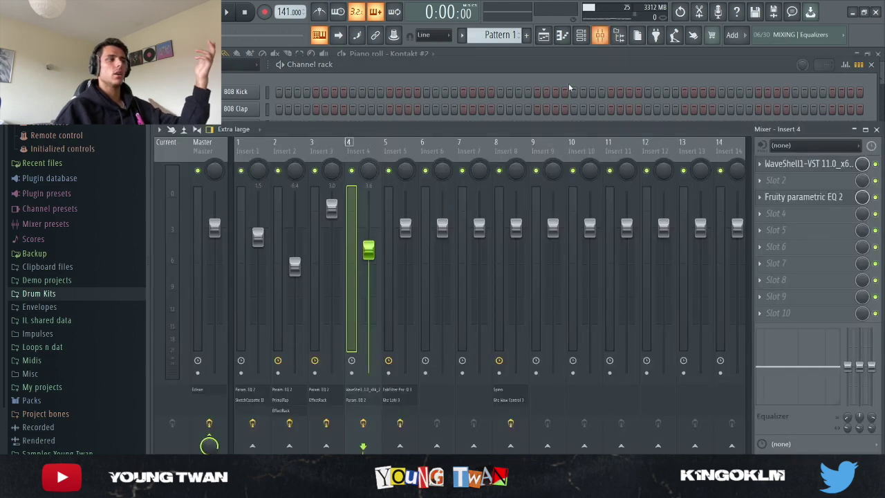
pyautogui.click(291, 150)
pyautogui.click(333, 149)
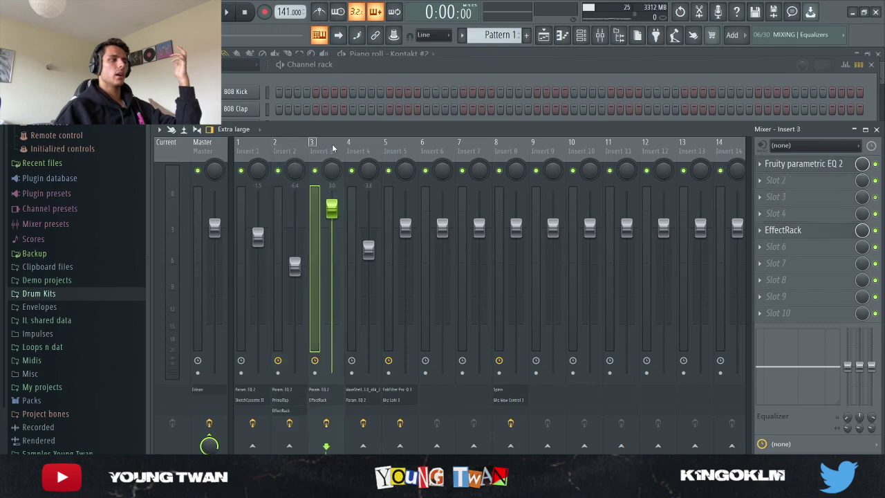
pyautogui.click(821, 230)
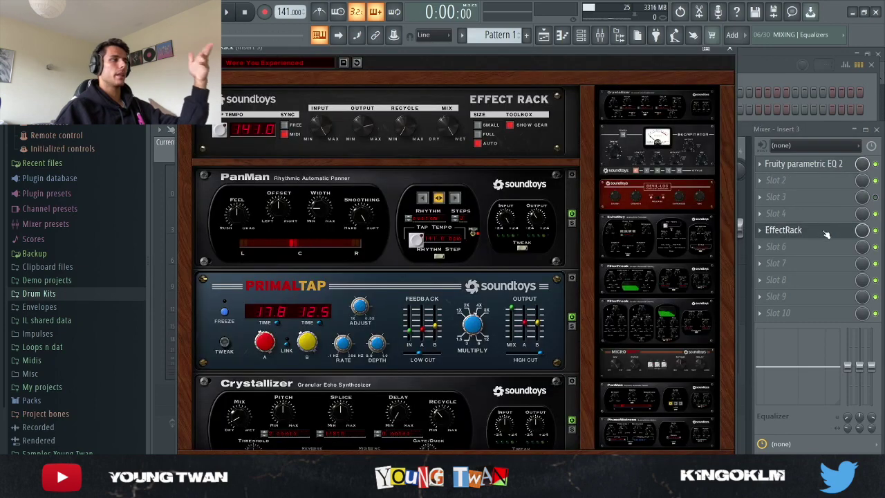
pyautogui.click(821, 229)
pyautogui.click(528, 64)
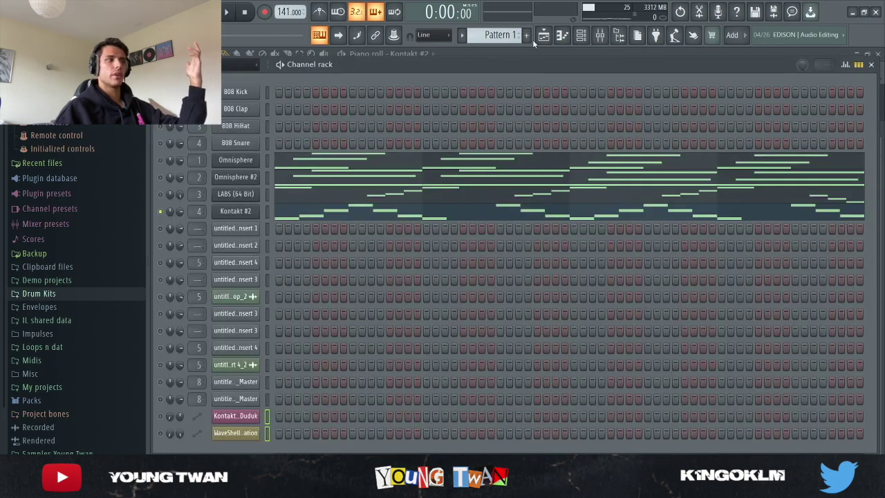
pyautogui.click(543, 35)
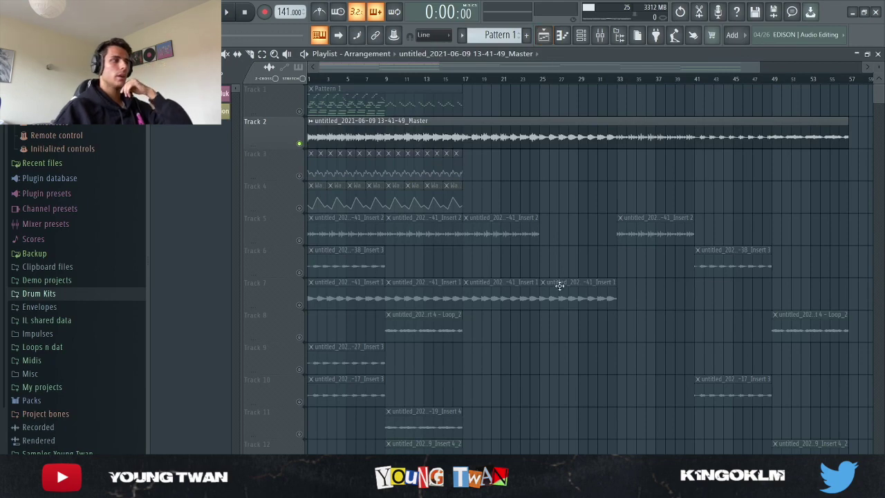
# Select Track 12 and the Master clip on Track 14, then reset the song position to the start.
pyautogui.scroll(-5, 557, 211)
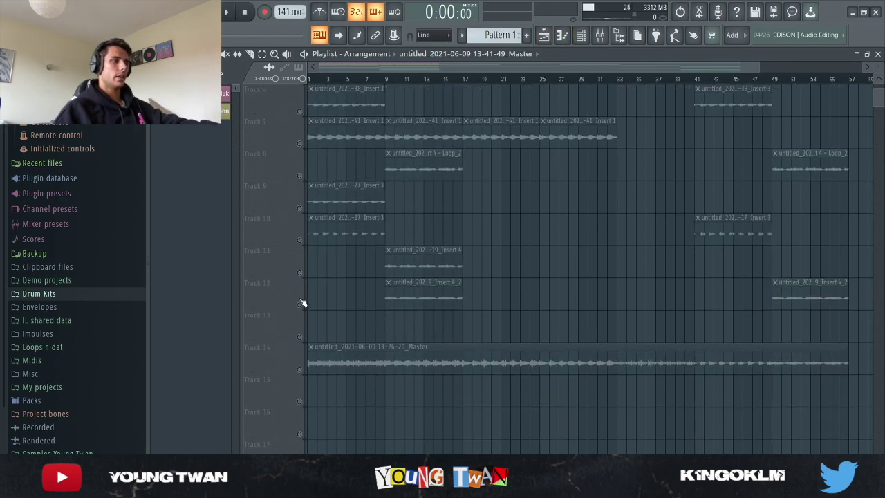
pyautogui.click(302, 303)
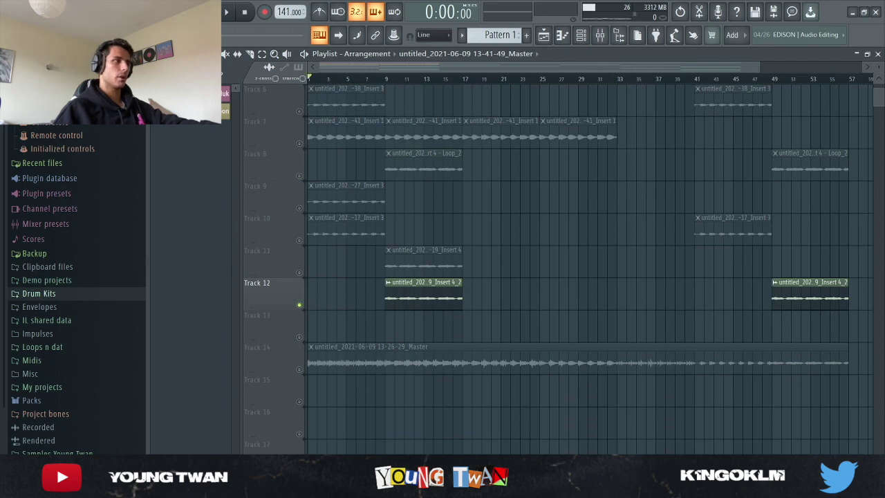
pyautogui.click(376, 64)
pyautogui.click(300, 370)
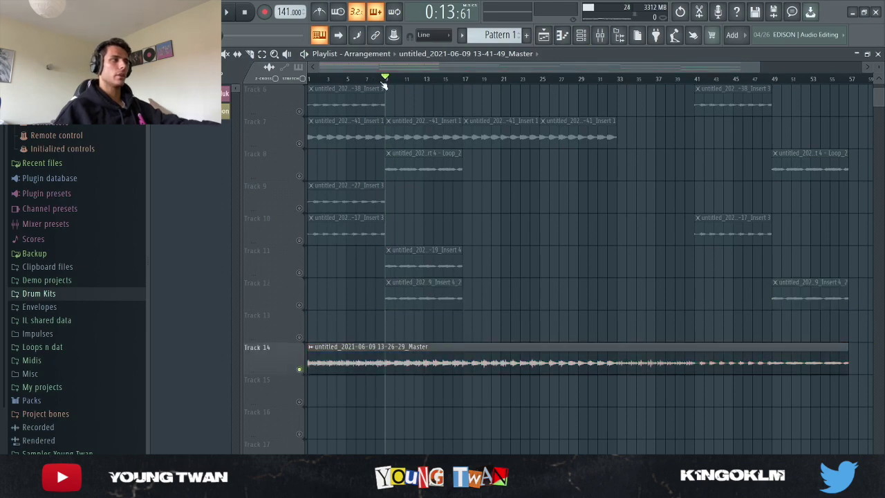
pyautogui.moveTo(382, 78); pyautogui.dragTo(290, 95)
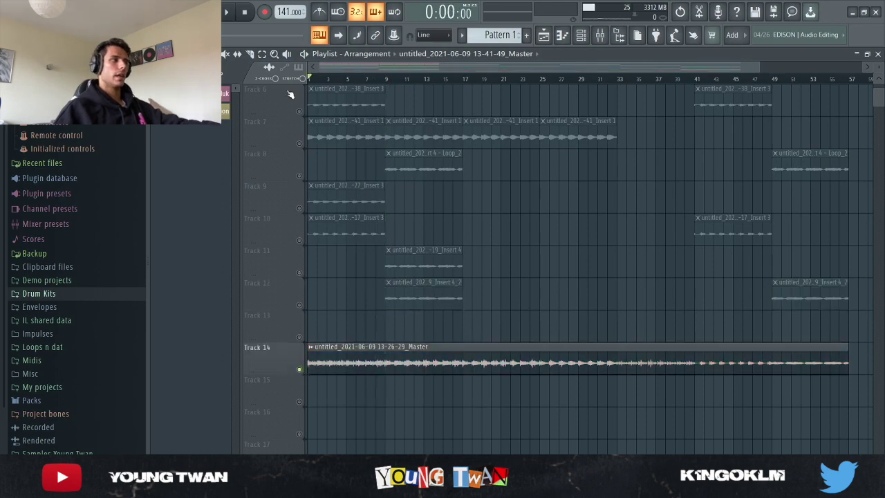
# Bring up the Mixer with Insert 8 selected, switching between the mixer and channel rack views.
pyautogui.click(601, 38)
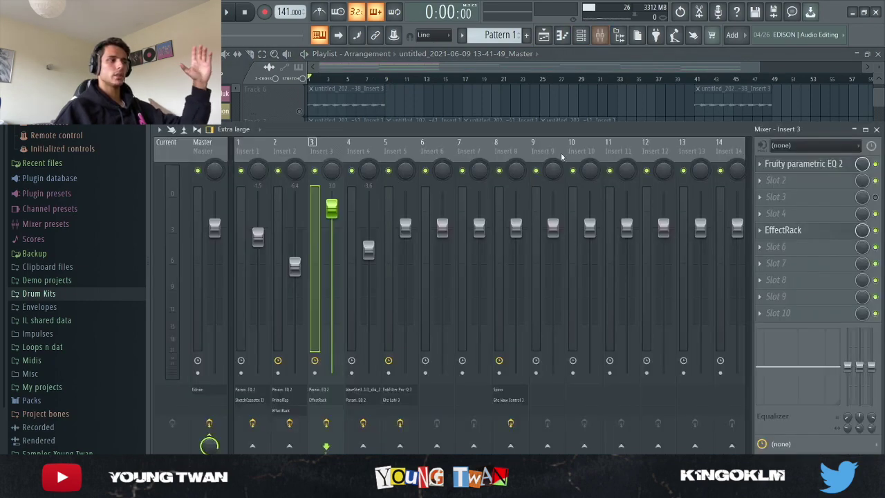
pyautogui.click(518, 149)
pyautogui.click(579, 38)
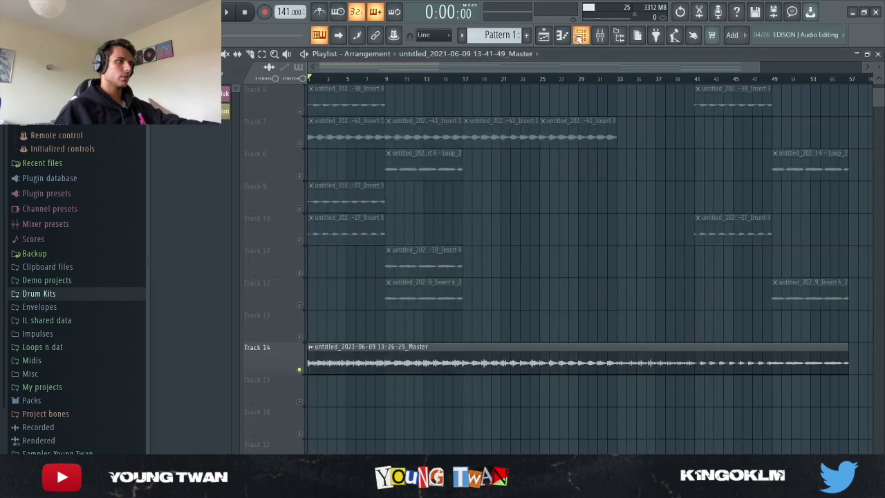
pyautogui.click(580, 38)
# Check the Track 14 Master clip's channel settings, then return to the mixer on Insert 8.
pyautogui.click(547, 38)
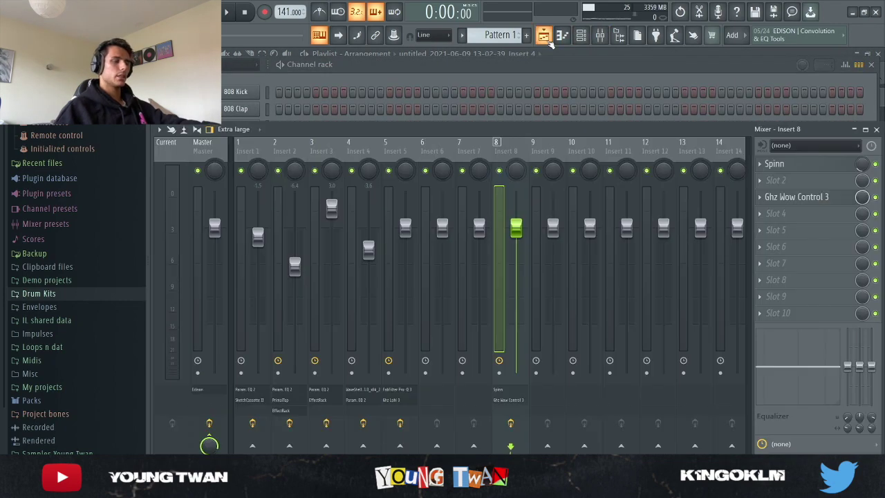
pyautogui.click(546, 38)
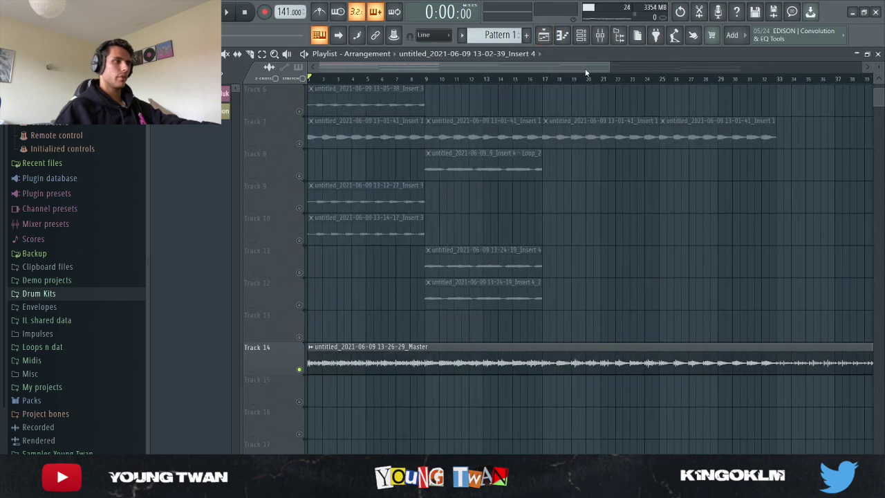
pyautogui.doubleClick(539, 362)
pyautogui.click(488, 112)
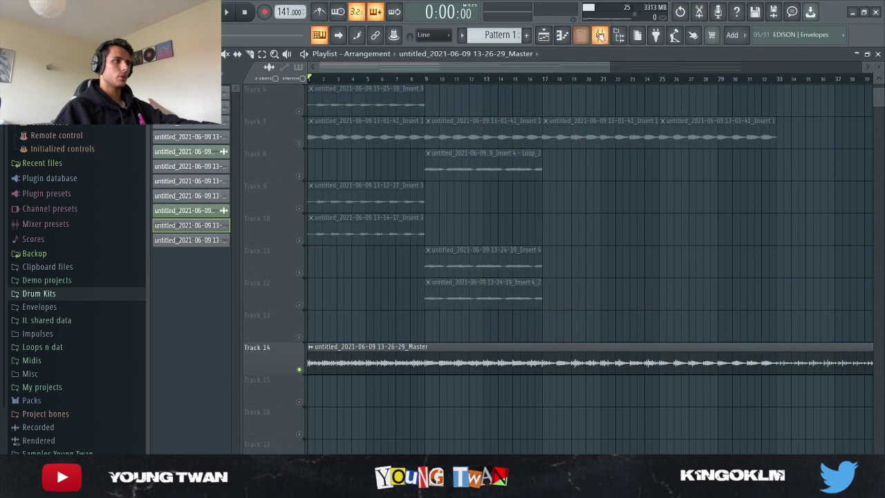
pyautogui.click(599, 35)
# Inspect the Spinn and Ghz Wow Control 3 plugin windows on Insert 8 one after another.
pyautogui.click(820, 170)
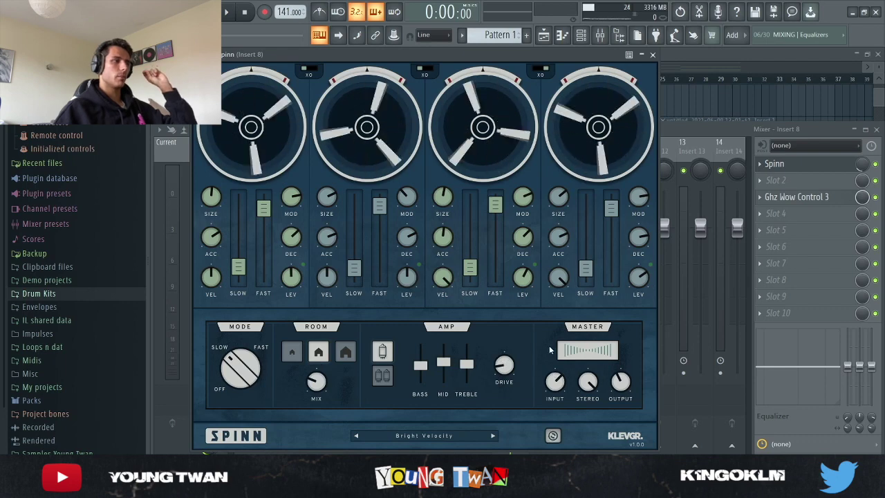
pyautogui.click(844, 171)
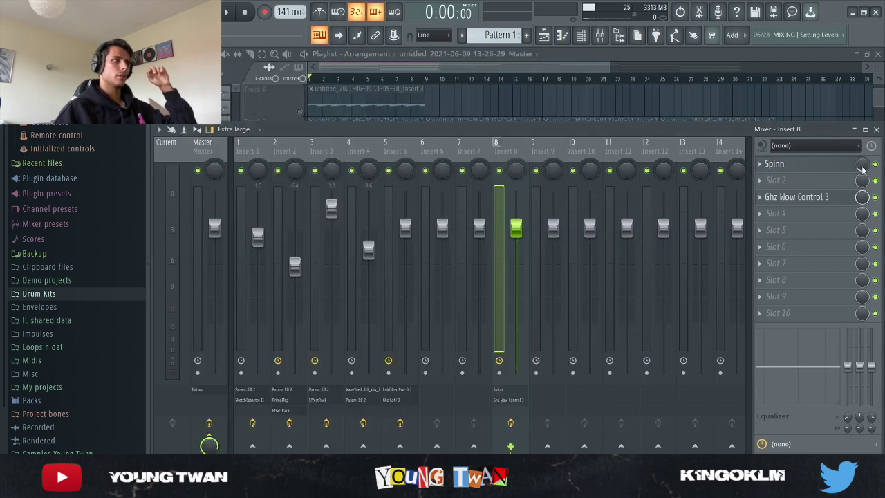
pyautogui.click(802, 197)
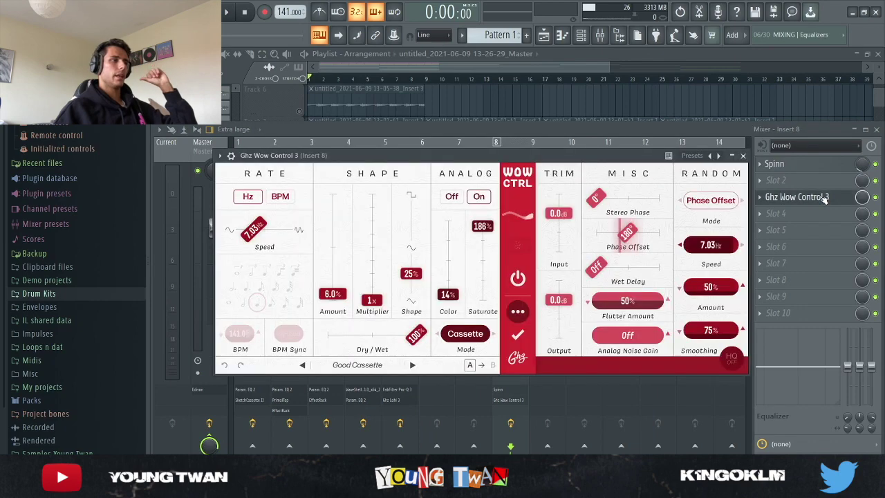
pyautogui.click(744, 156)
pyautogui.click(792, 168)
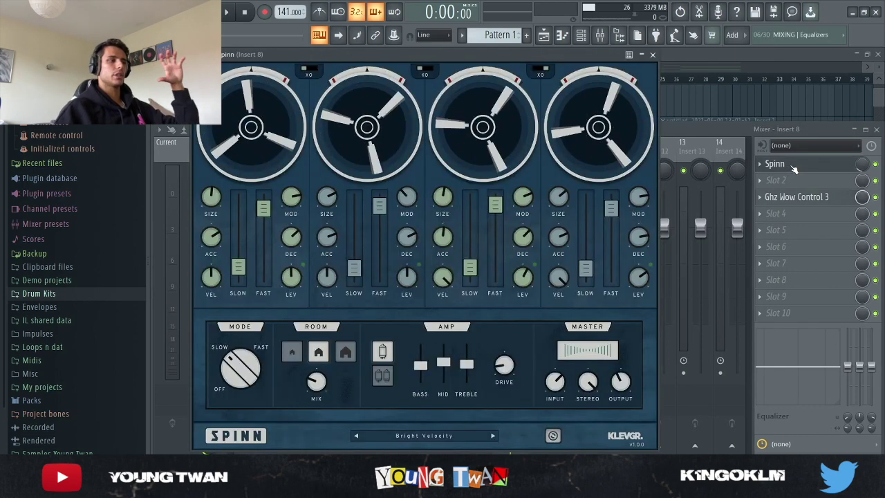
pyautogui.click(794, 167)
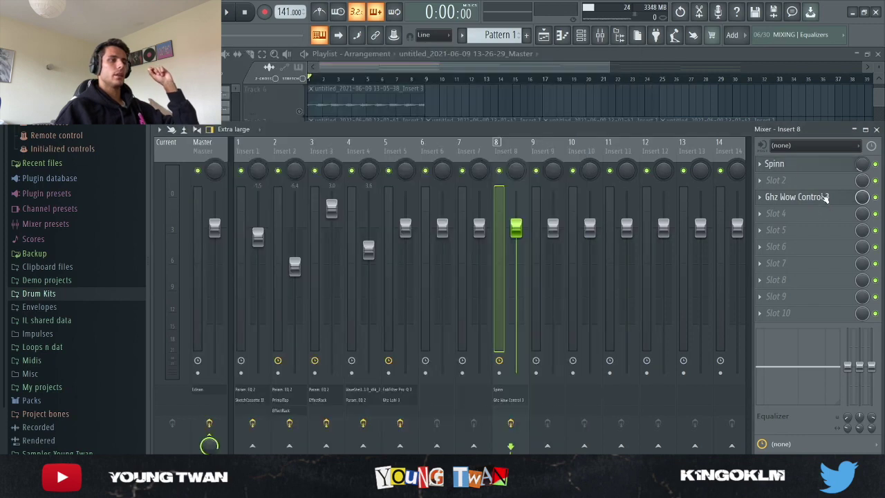
pyautogui.click(825, 198)
pyautogui.click(824, 199)
pyautogui.press('F5')
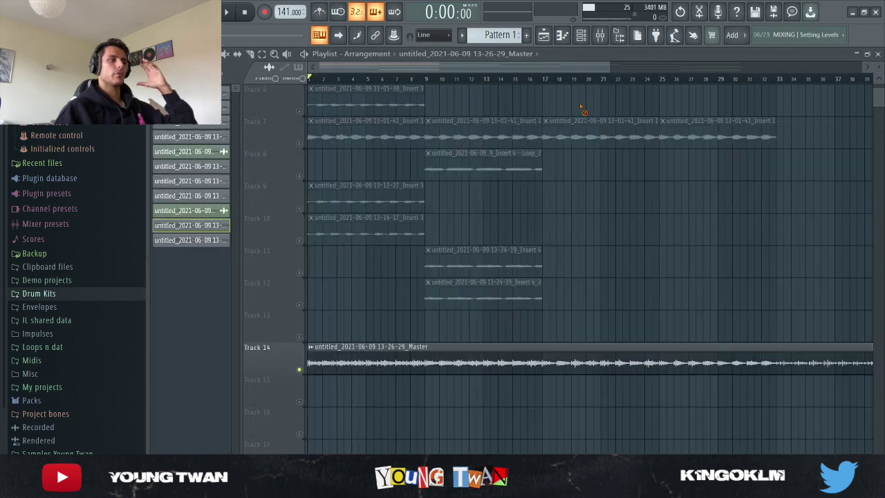
pyautogui.scroll(6, 663, 226)
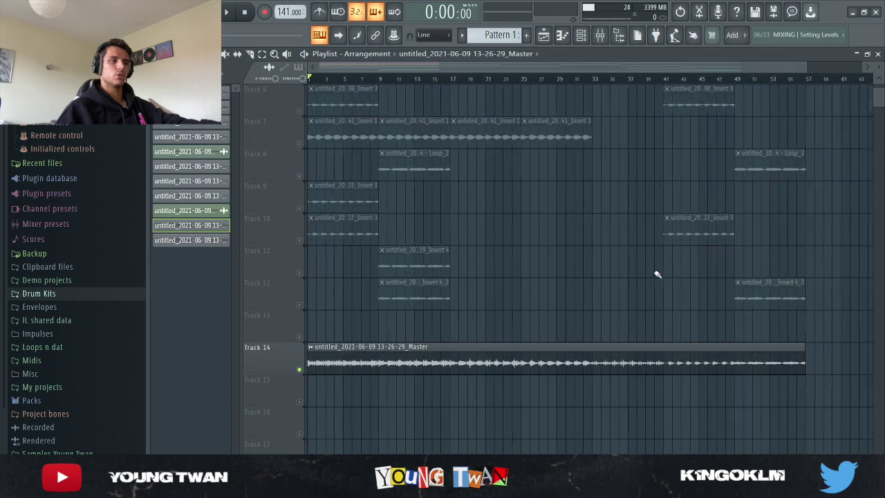
pyautogui.scroll(3, 664, 267)
pyautogui.scroll(-6, 572, 247)
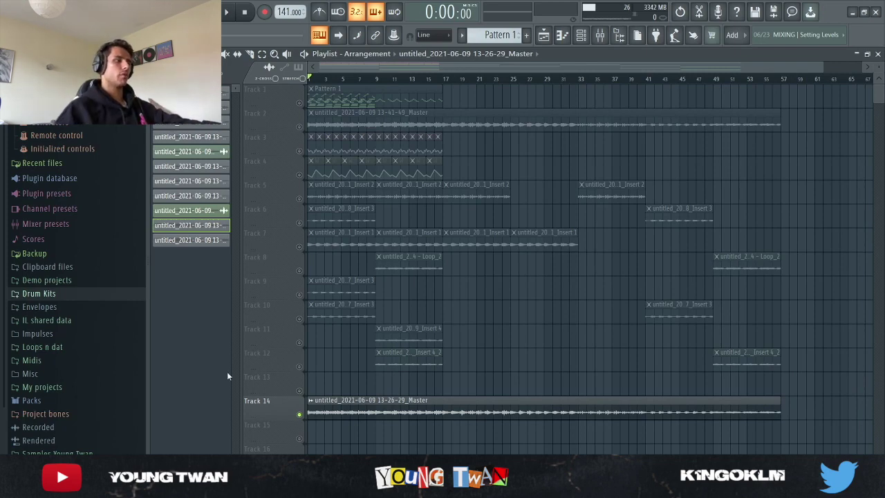
pyautogui.press('pageup')
pyautogui.press('space')
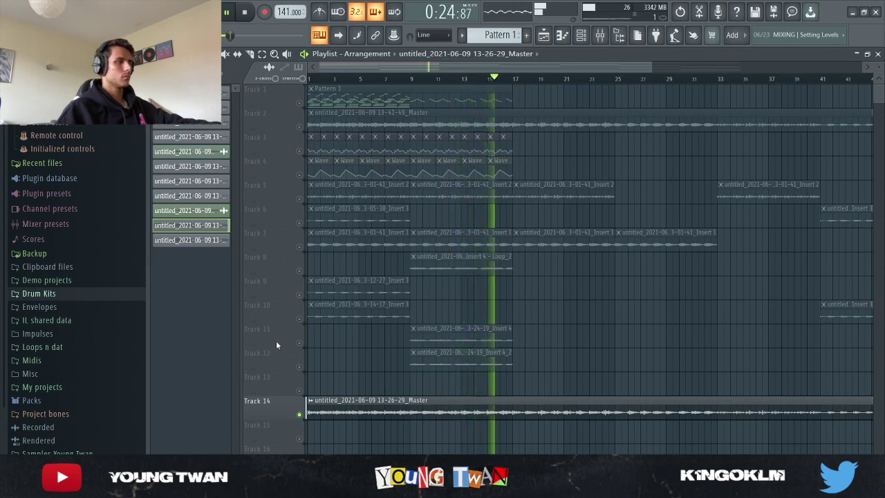
pyautogui.keyDown('ctrl'); pyautogui.scroll(-1, 541, 352); pyautogui.keyUp('ctrl')
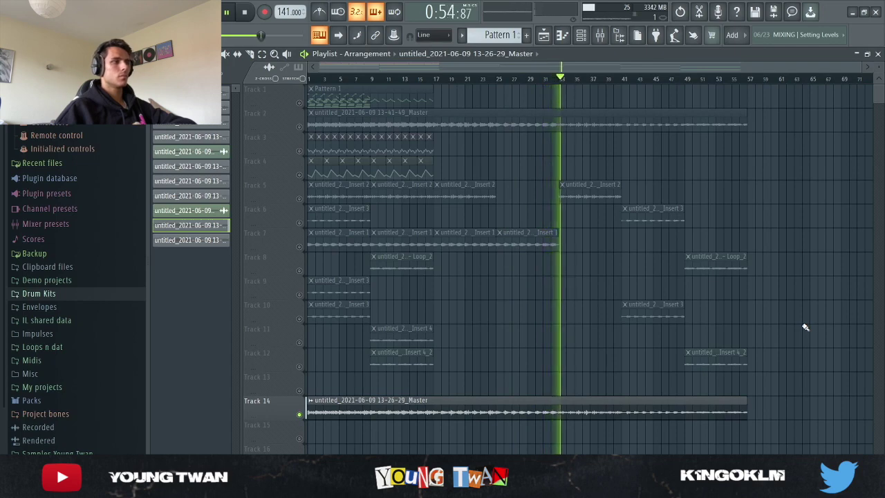
pyautogui.press('space')
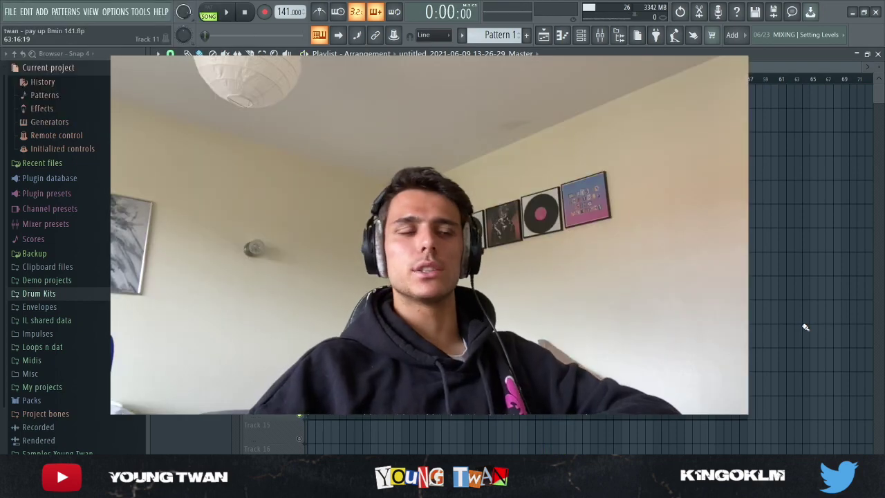